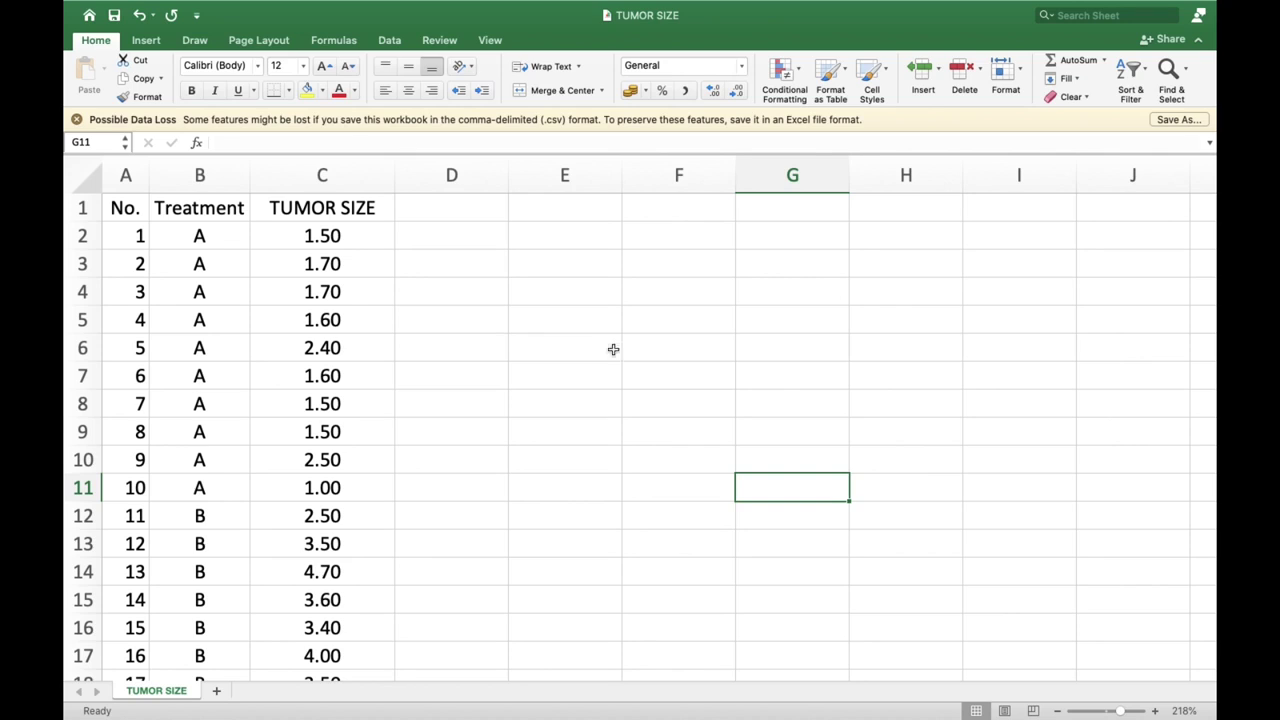
Step: Examine how the Treatment column divides the records into groups A, B and C
left_click_drag(180, 237, 196, 488)
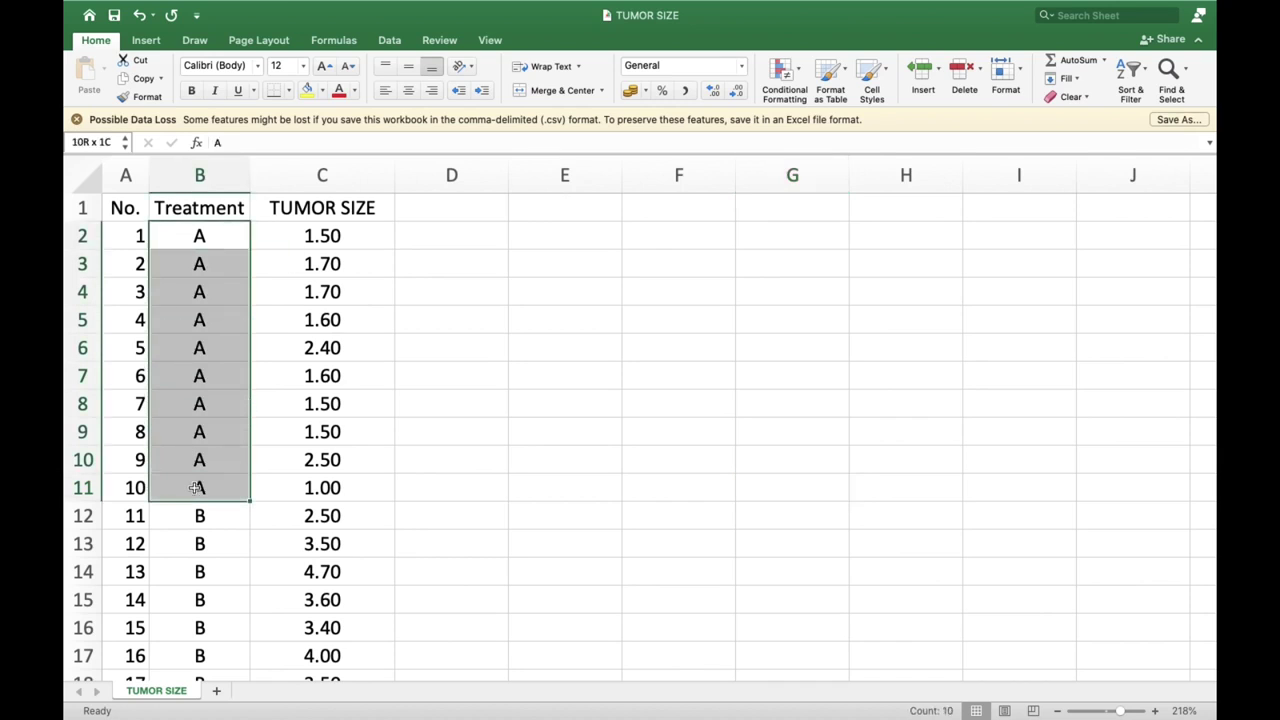
scroll(218, 390, "down", 5)
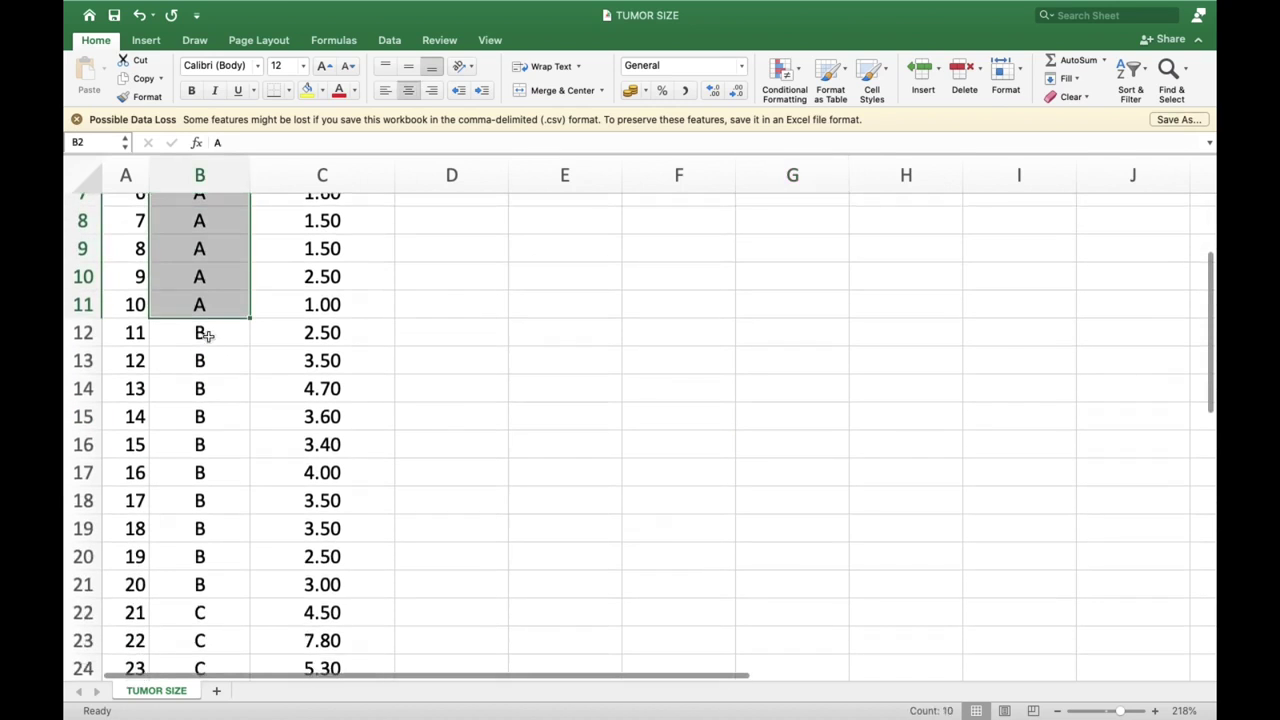
left_click_drag(203, 337, 211, 583)
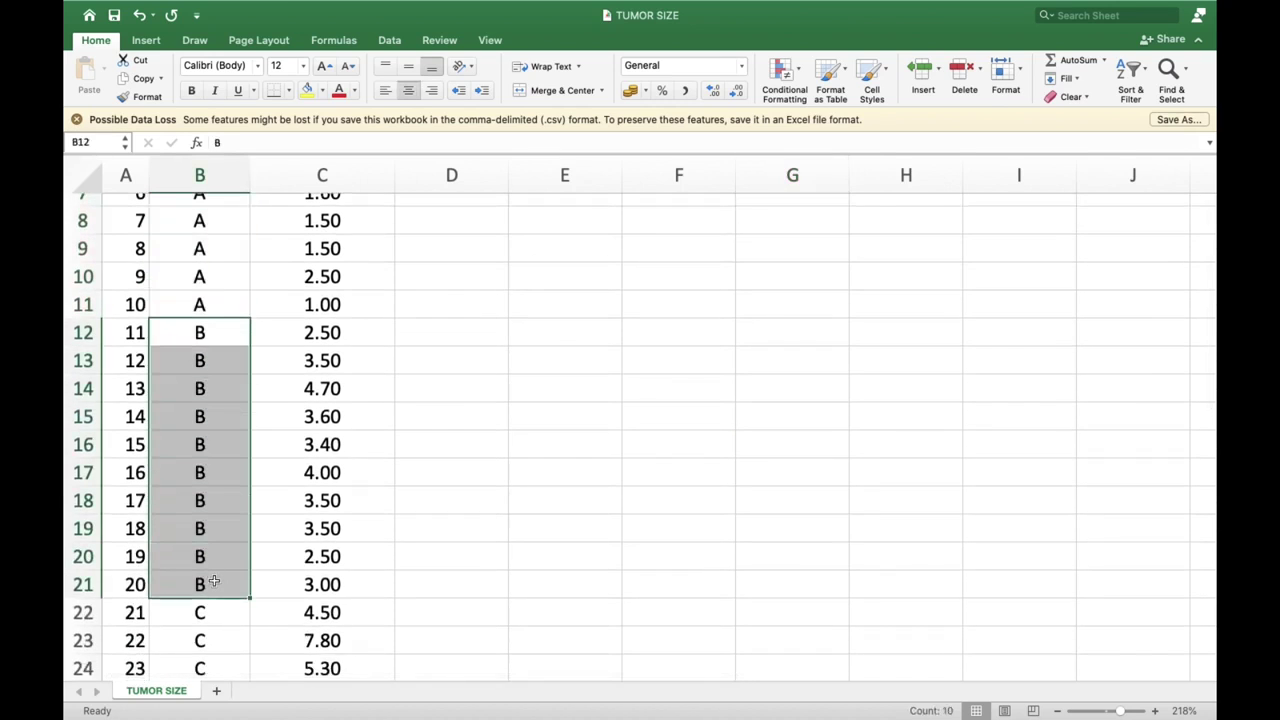
scroll(213, 581, "down", 10)
left_click_drag(199, 315, 195, 561)
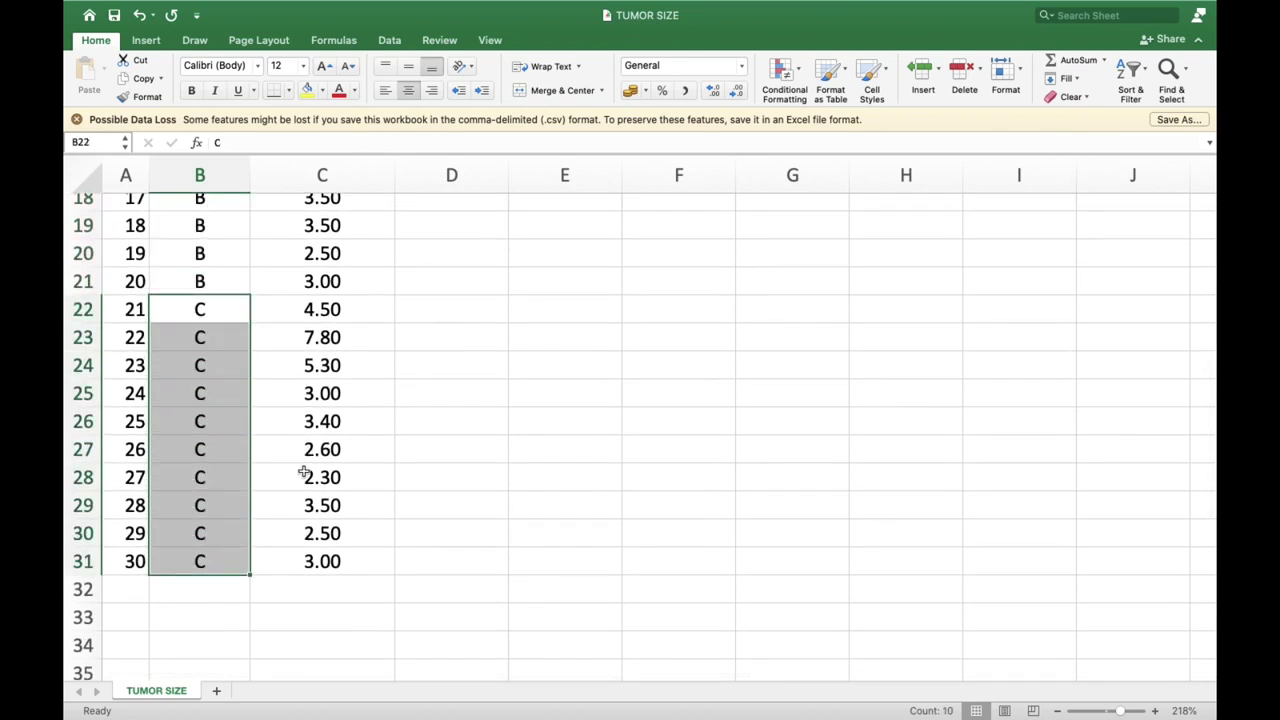
scroll(304, 472, "up", 15)
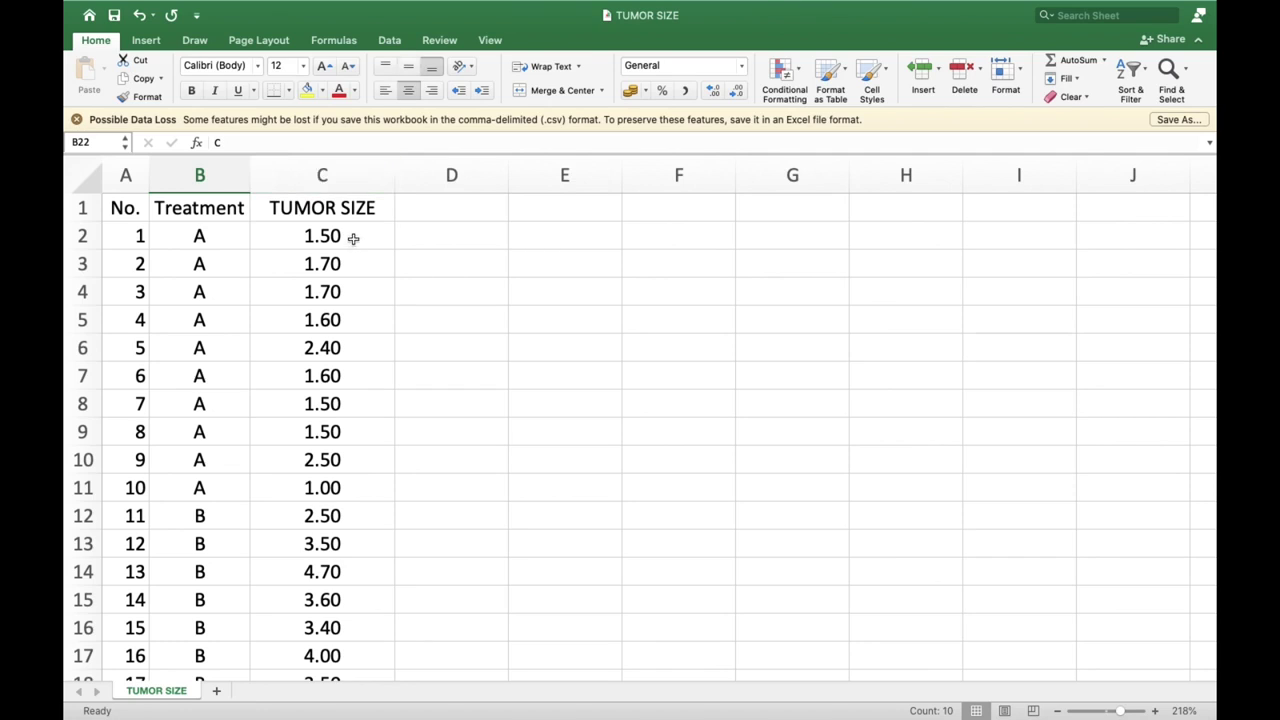
Step: Examine the TUMOR SIZE values belonging to each of treatments A, B and C
left_click_drag(353, 238, 345, 515)
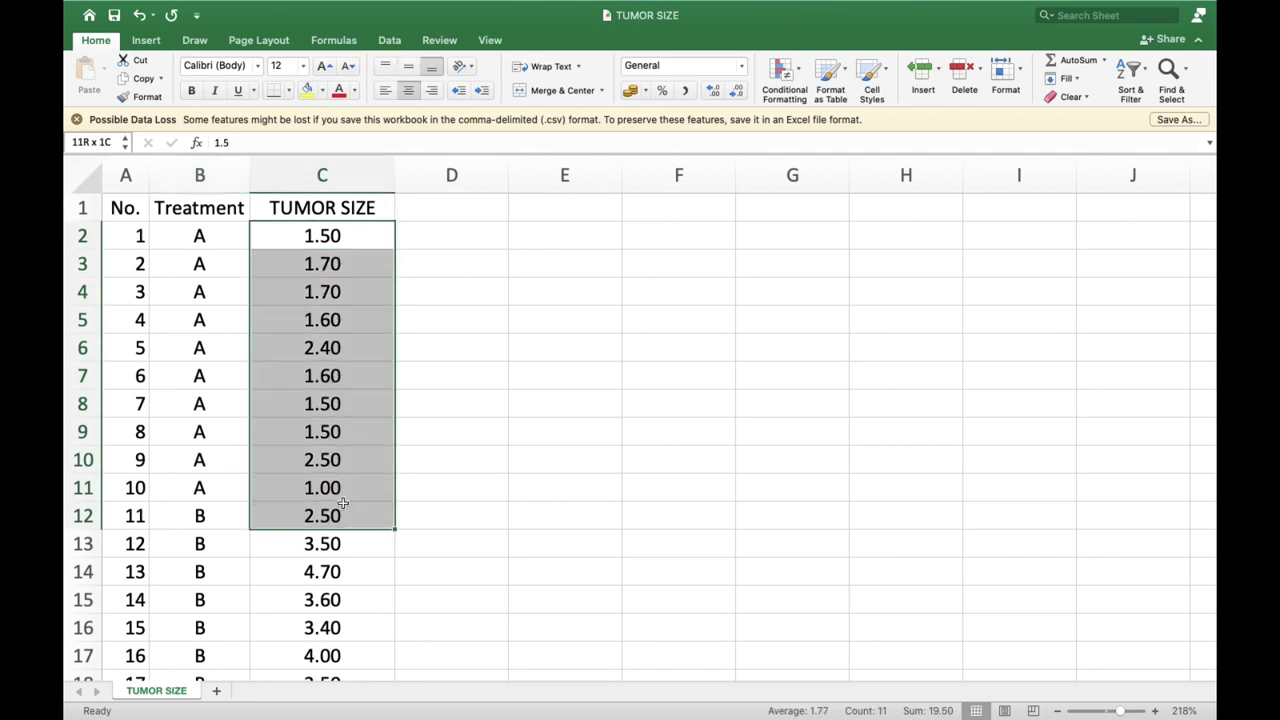
left_click(451, 242)
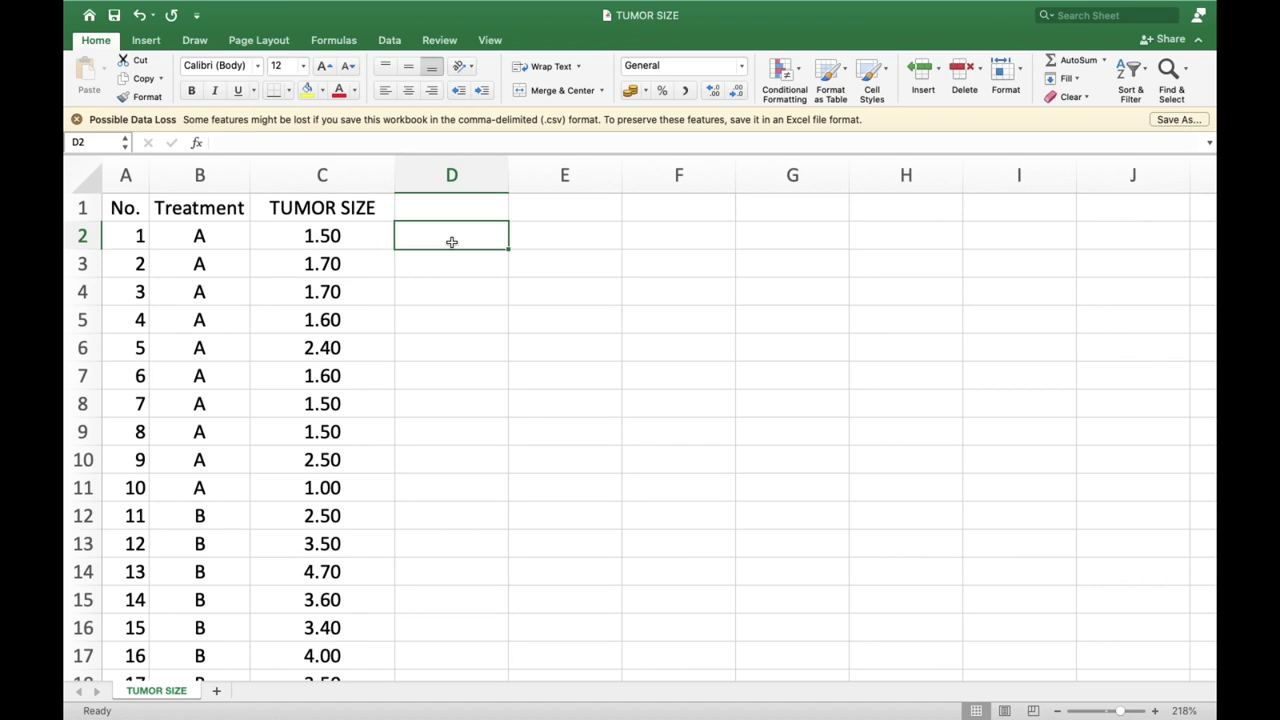
scroll(453, 374, "down", 2)
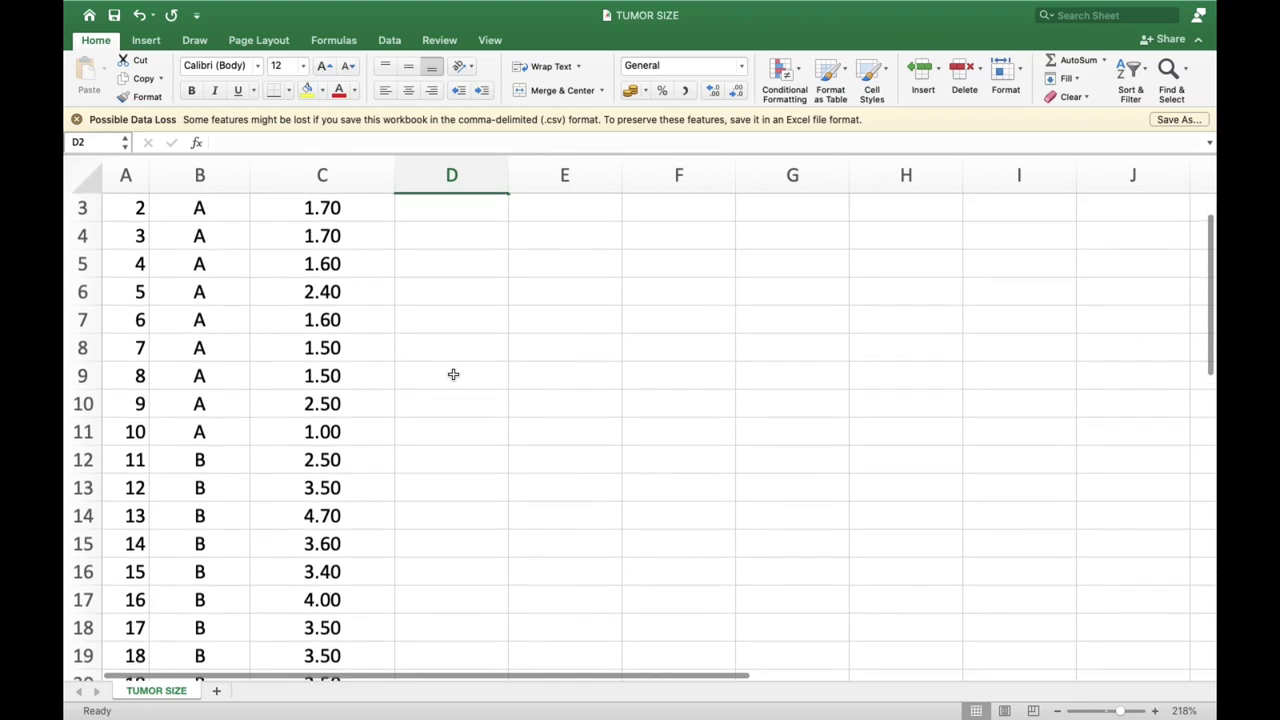
scroll(453, 374, "down", 5)
left_click(325, 305)
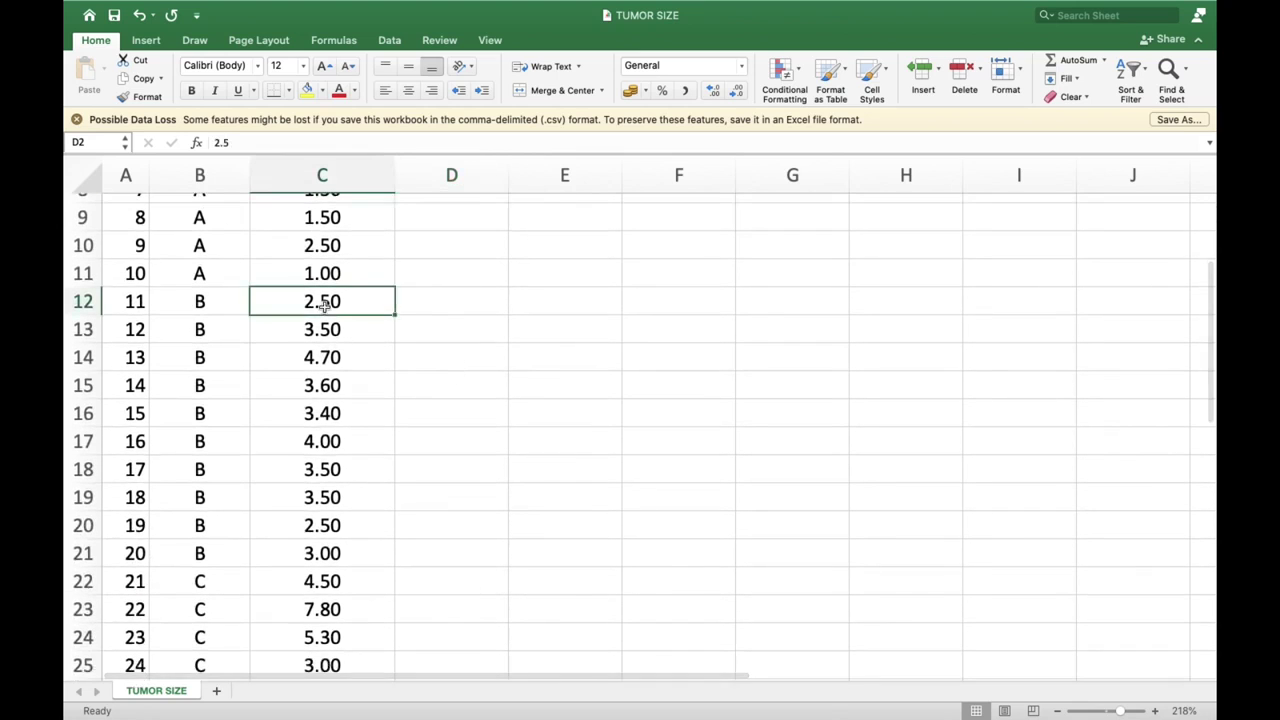
left_click_drag(325, 305, 326, 553)
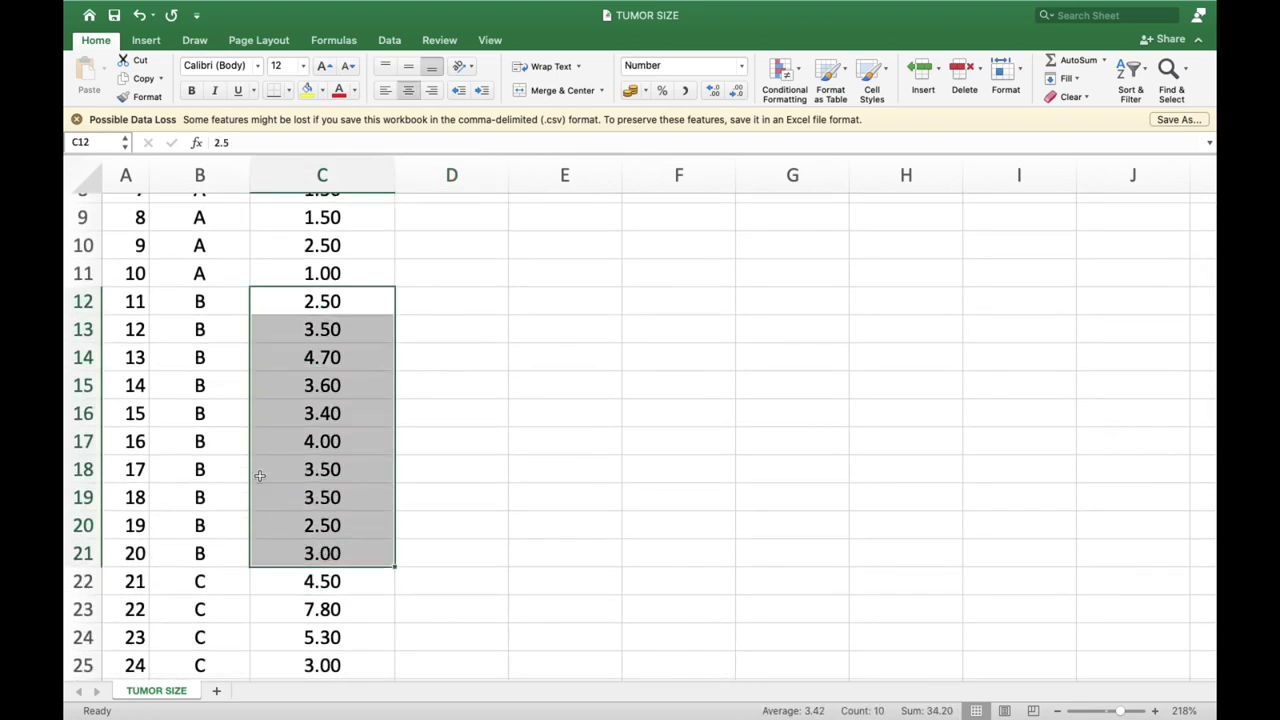
left_click_drag(199, 304, 220, 588)
scroll(329, 514, "down", 9)
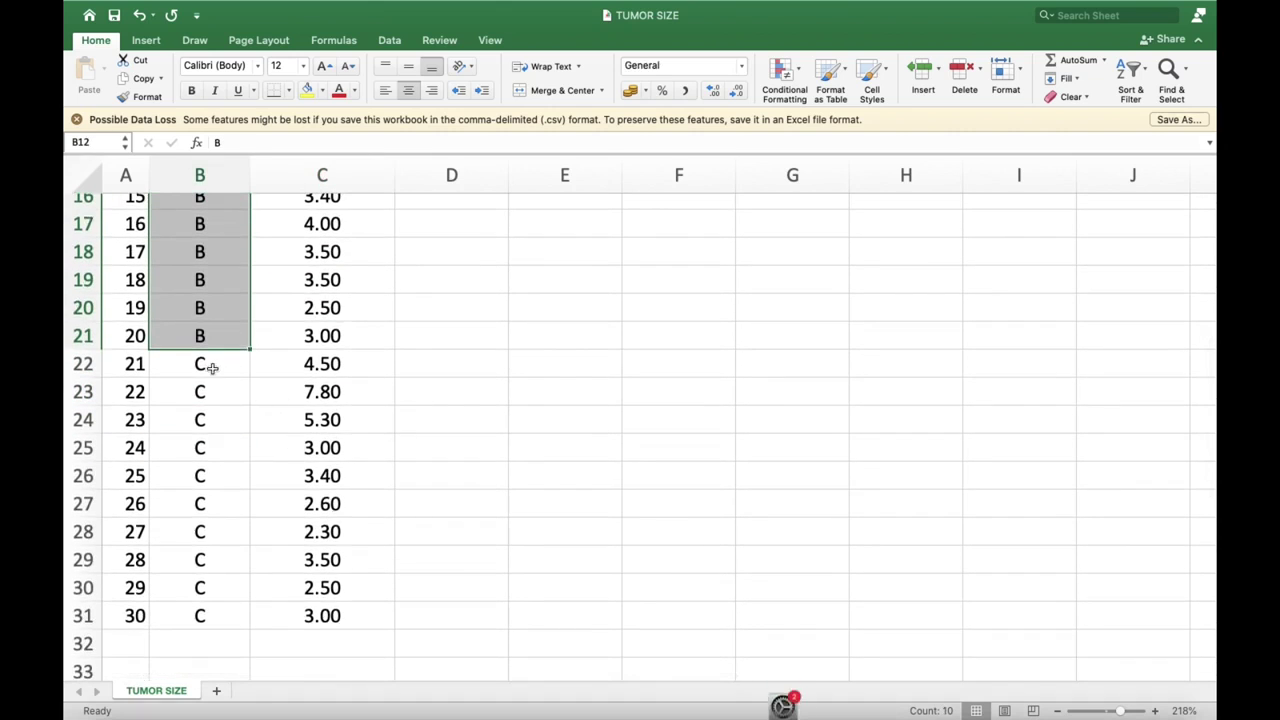
left_click_drag(212, 368, 311, 614)
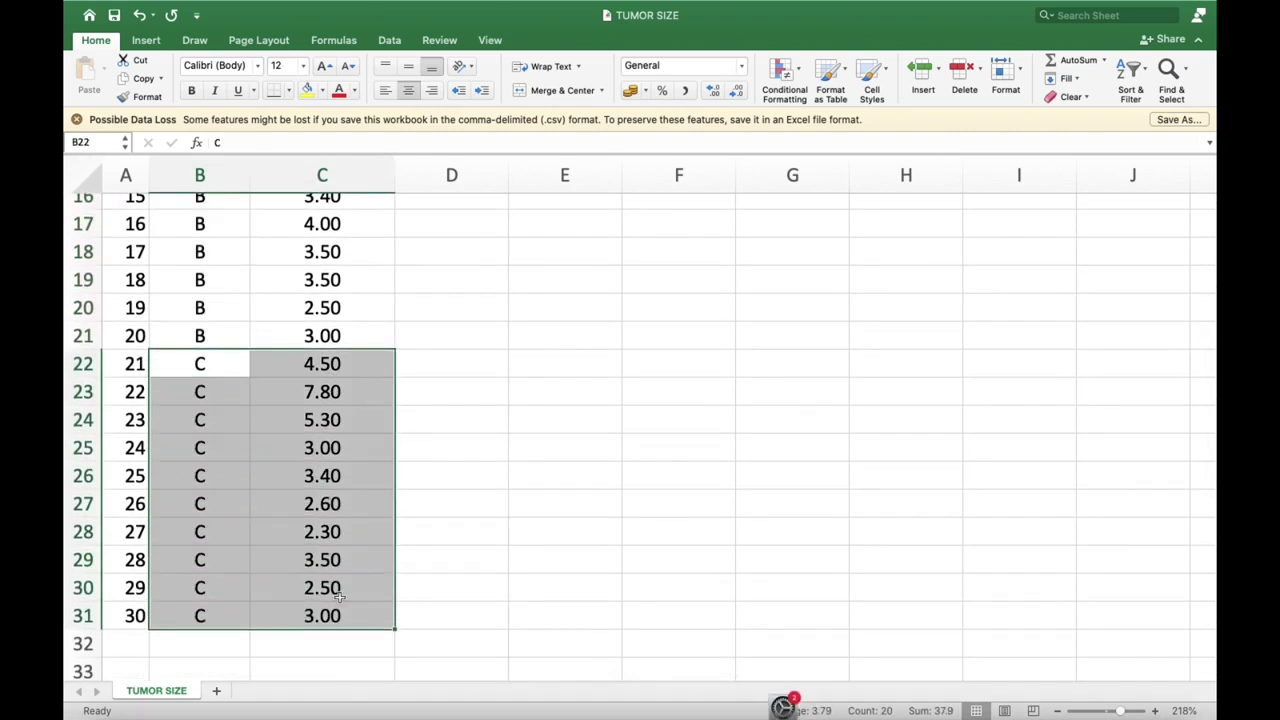
scroll(474, 336, "up", 6)
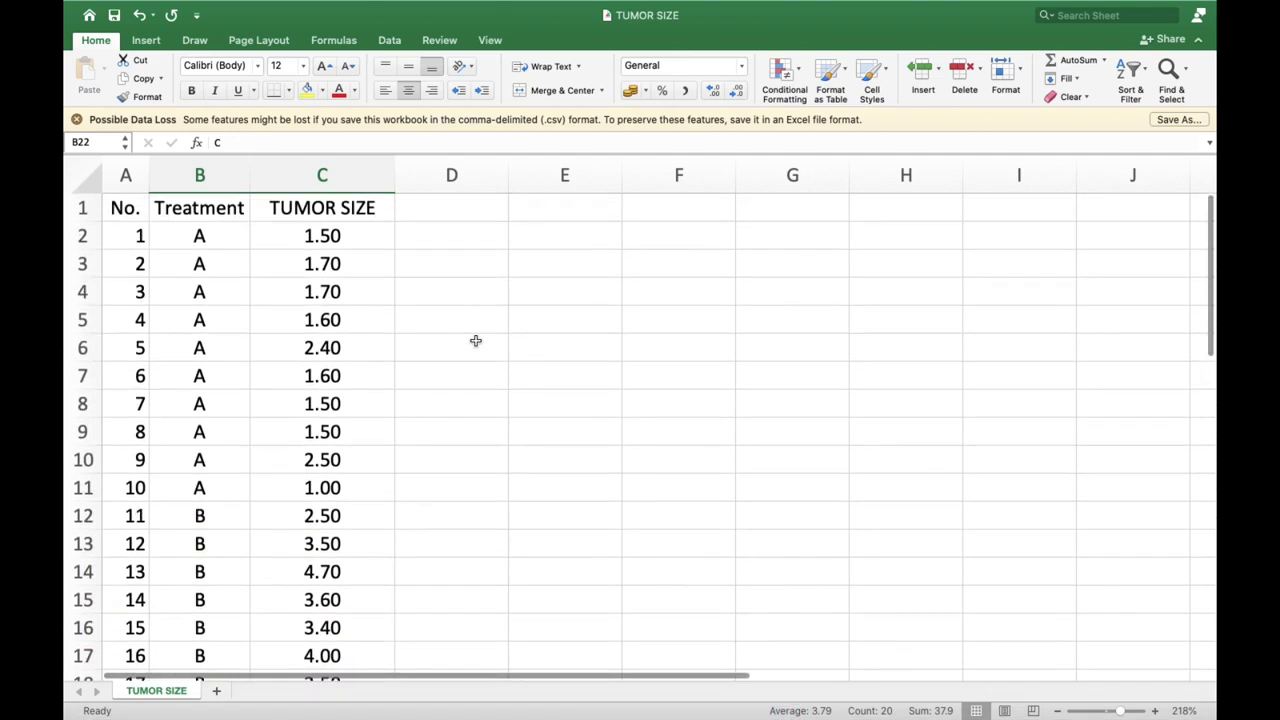
left_click(446, 268)
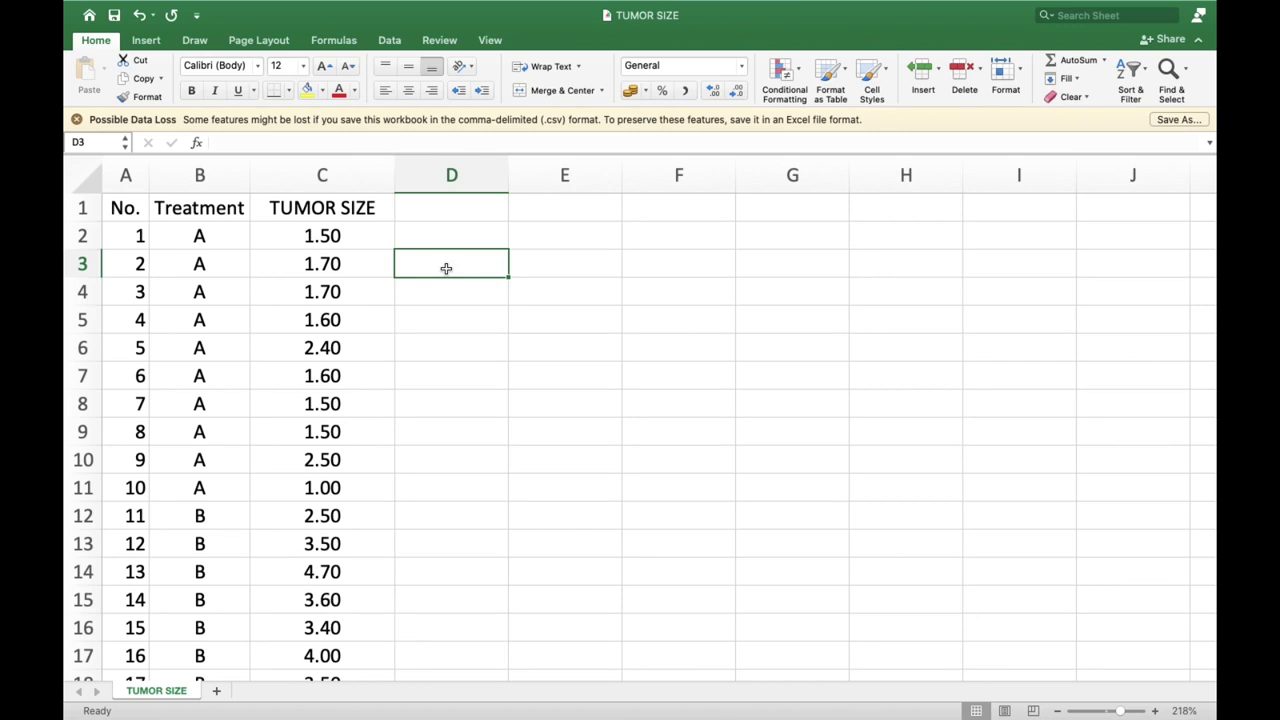
Step: Check the file format set for saving the TUMOR SIZE workbook, and leave without saving
mouse_move(92, 2)
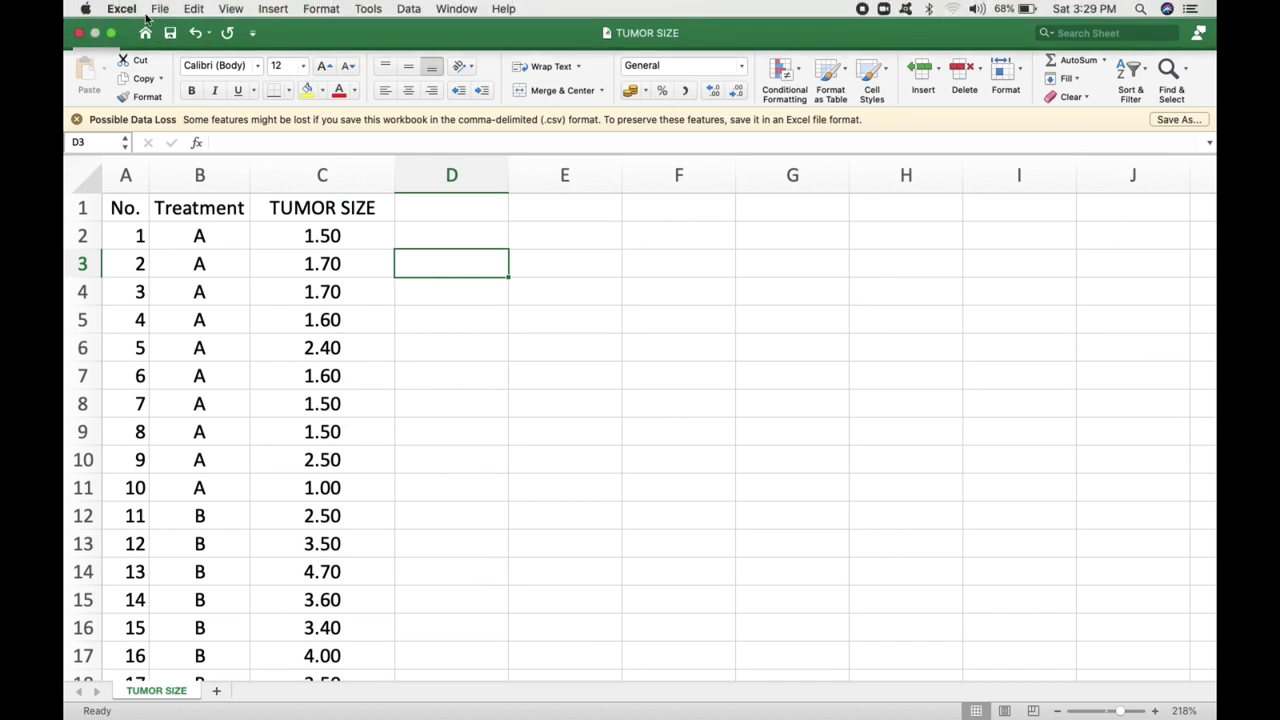
left_click(158, 9)
left_click(182, 129)
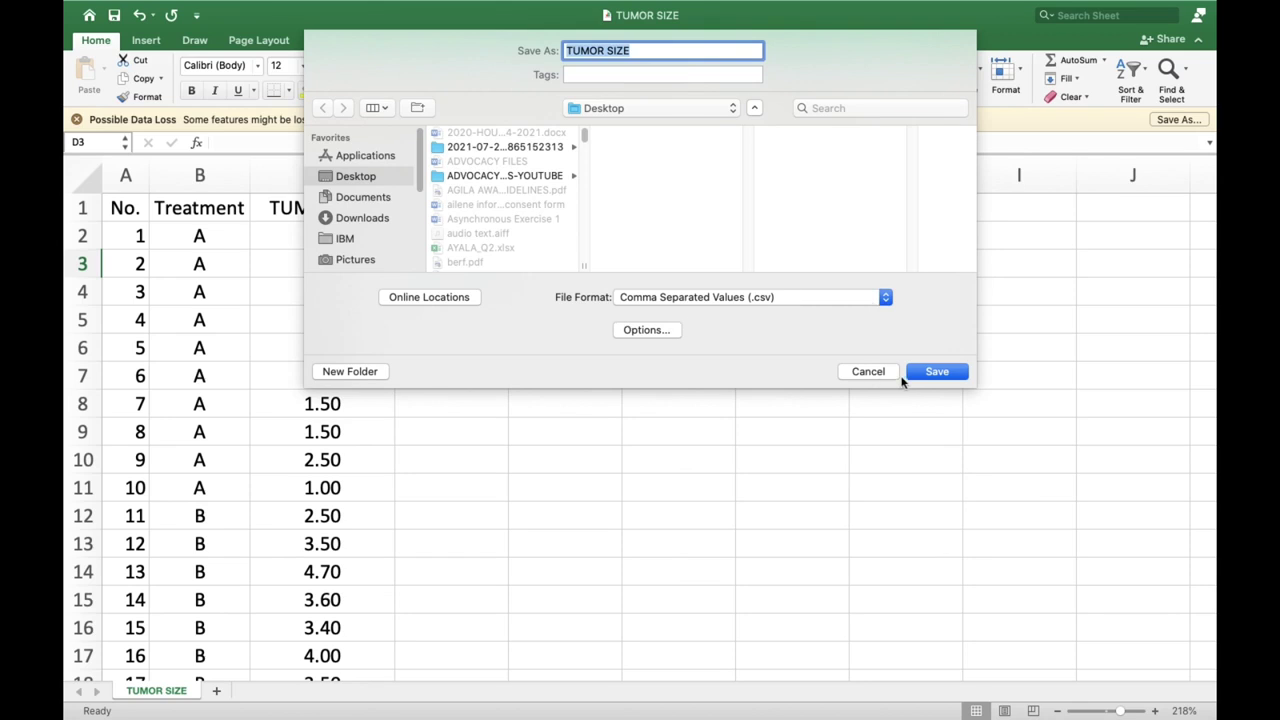
left_click(871, 372)
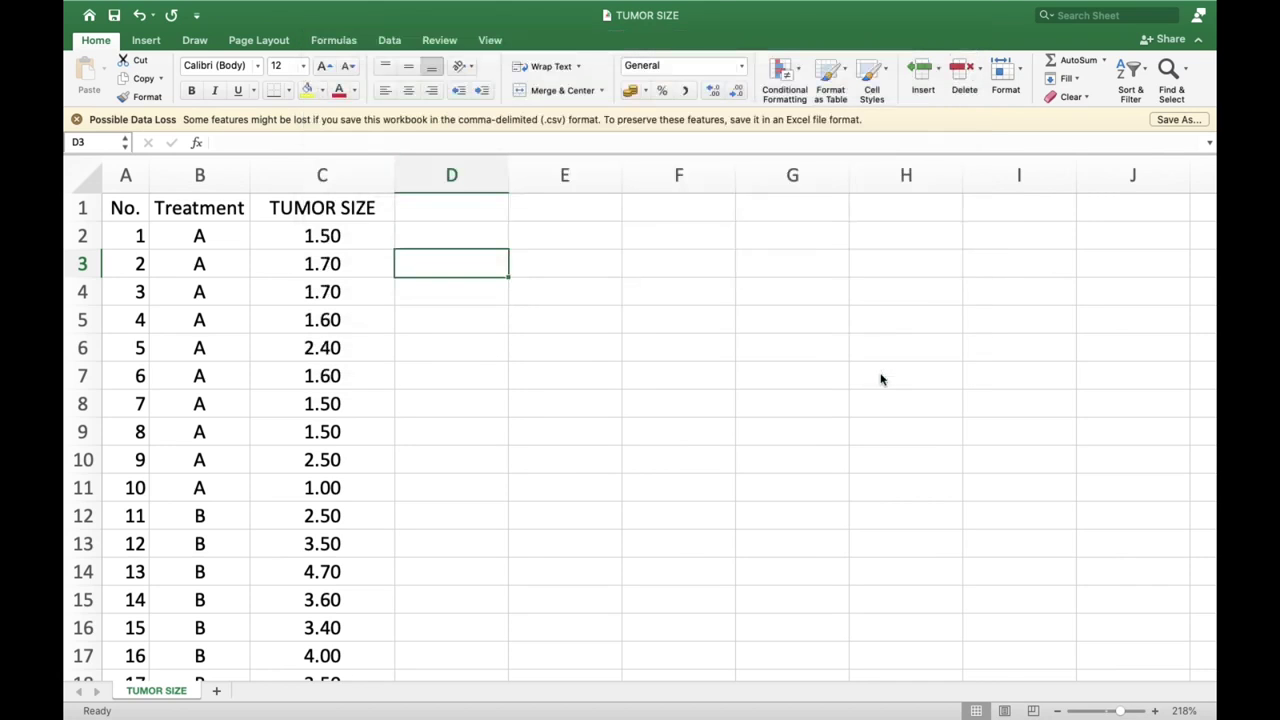
Step: Switch to JASP and open the data file TUMOR SIZE.csv from the Desktop folder
mouse_move(181, 708)
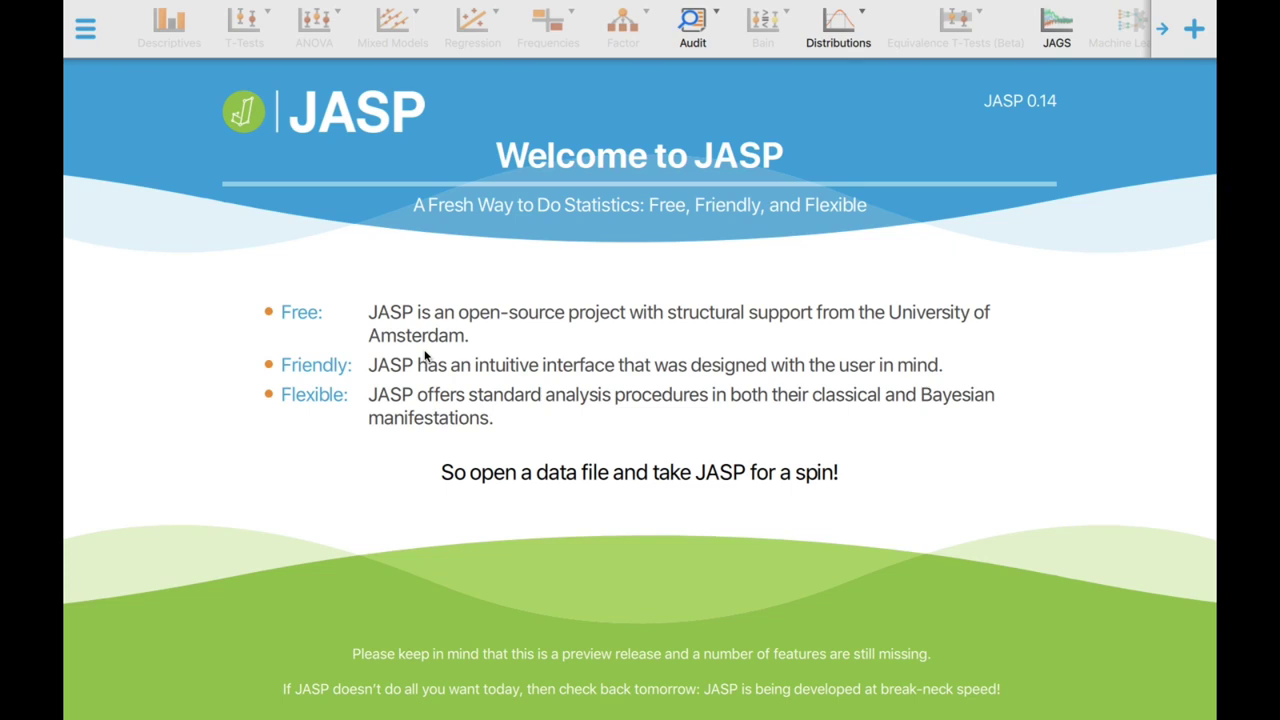
left_click(85, 35)
left_click(106, 91)
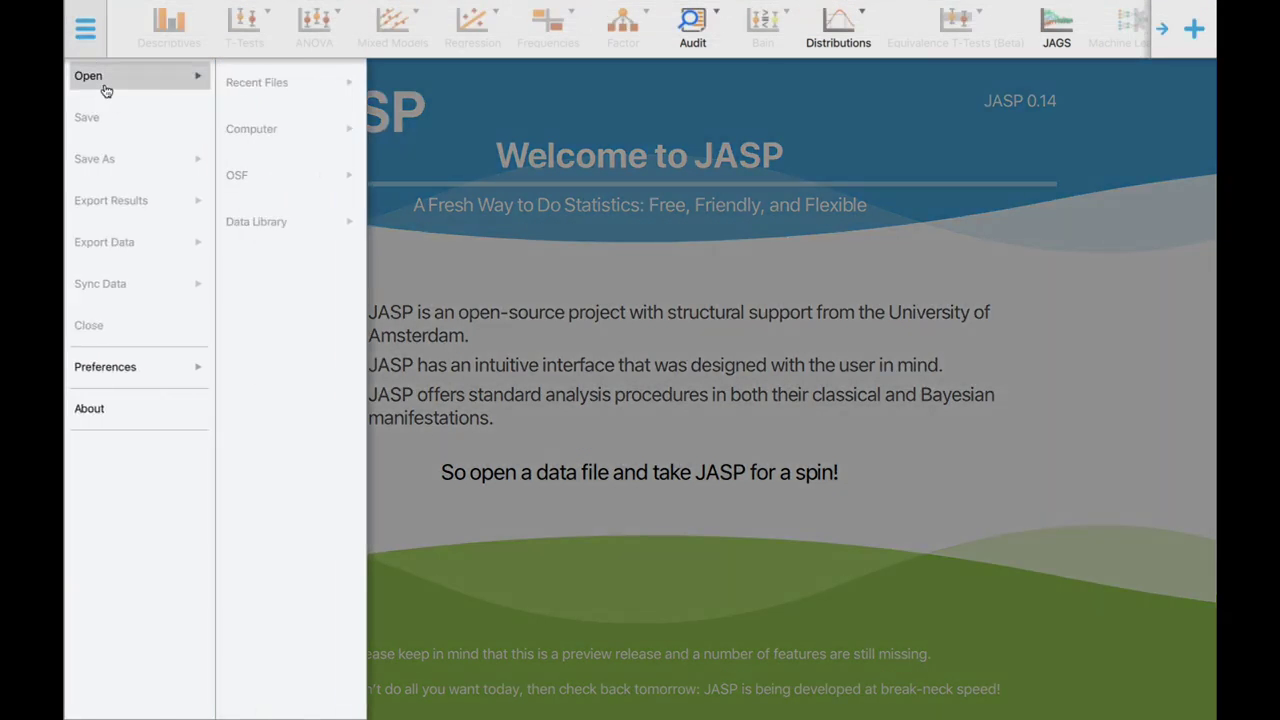
left_click(284, 130)
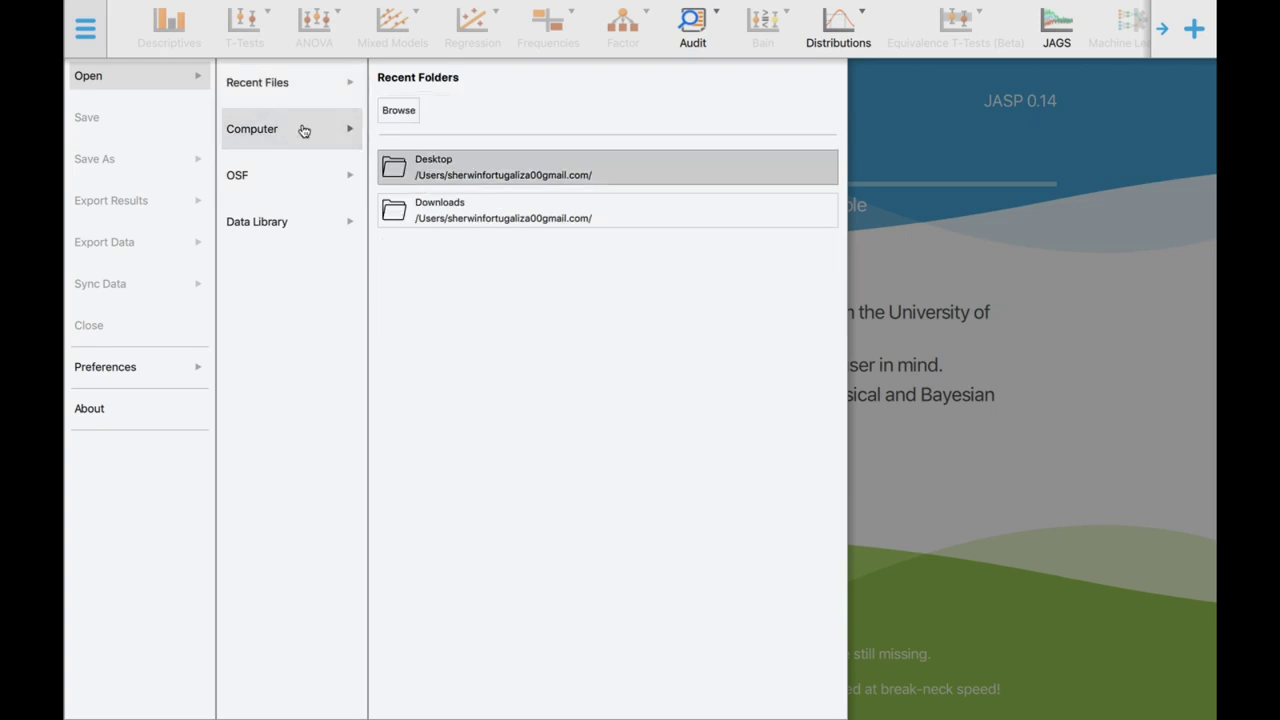
left_click(384, 117)
left_click(384, 117)
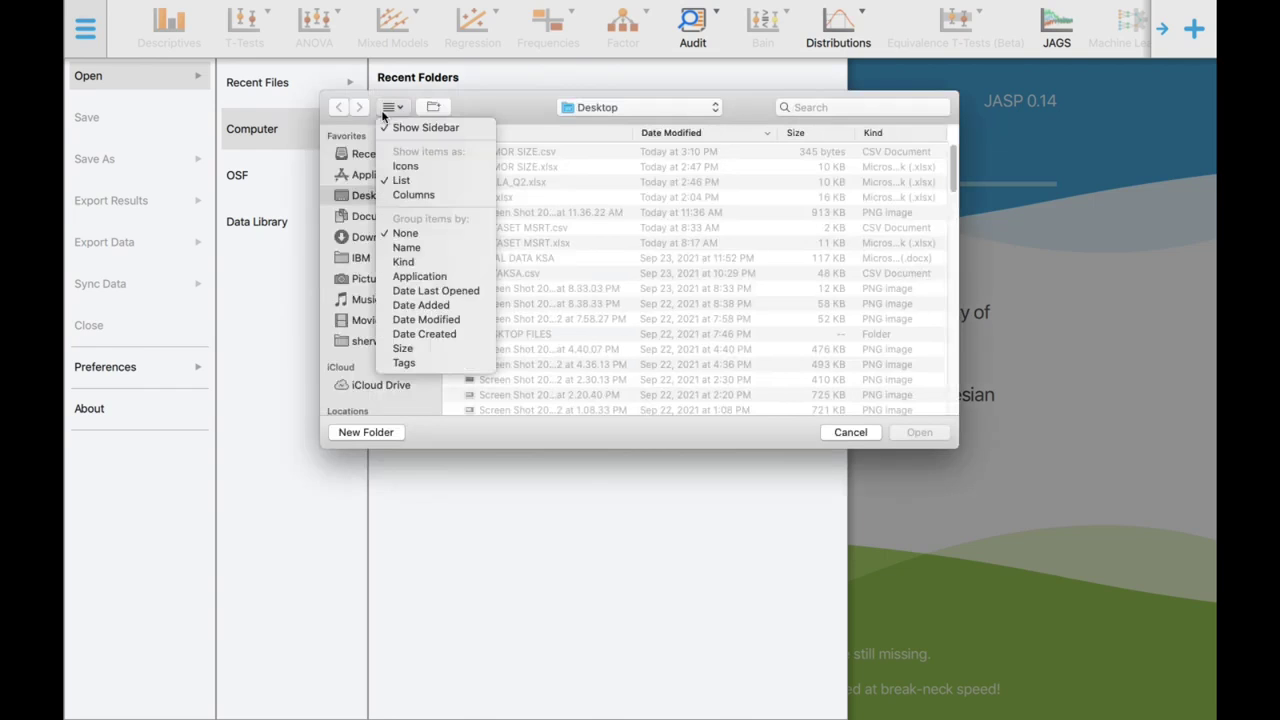
left_click(571, 158)
left_click(522, 156)
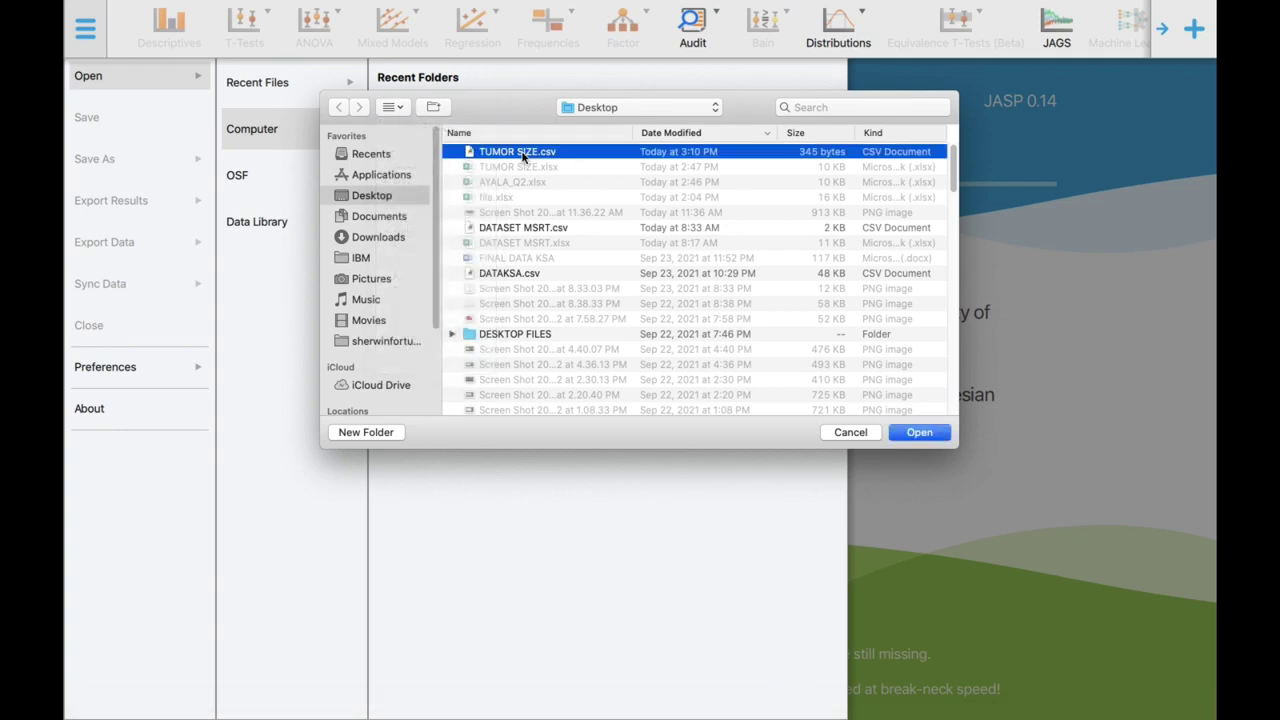
left_click(922, 432)
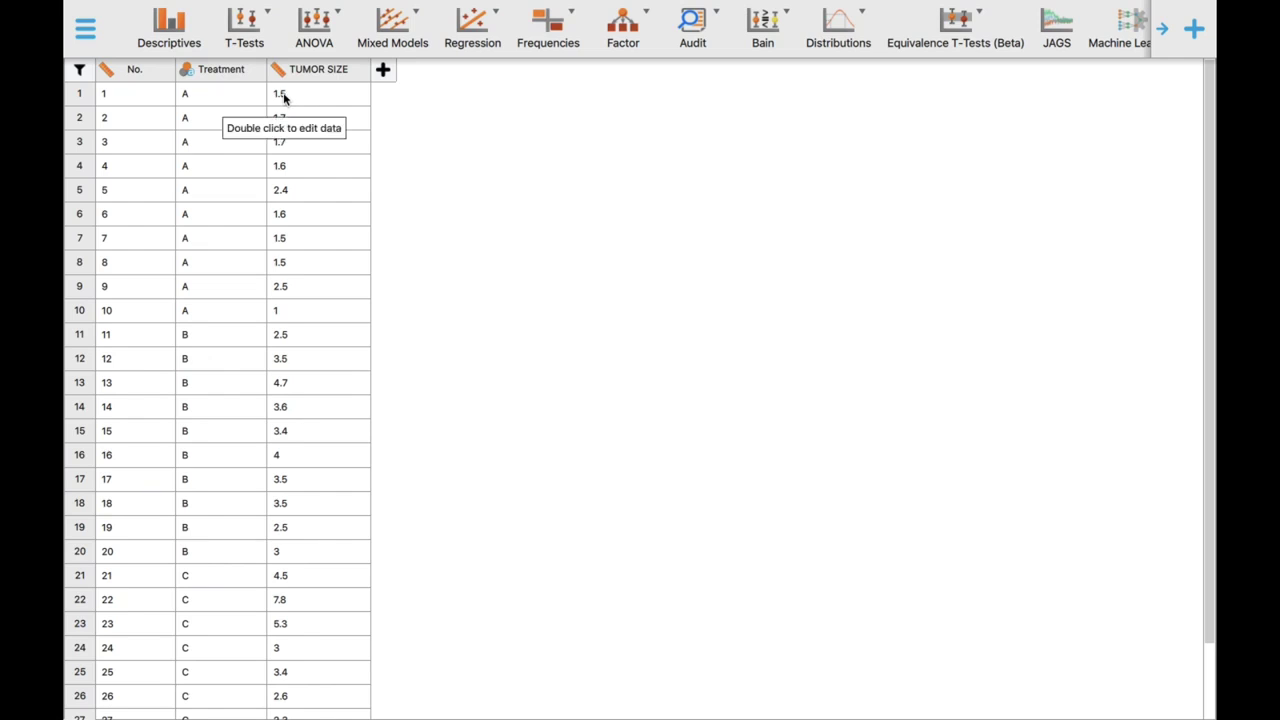
Step: Set up a classical ANOVA with Treatment as the fixed factor and TUMOR SIZE as the dependent variable
left_click(333, 36)
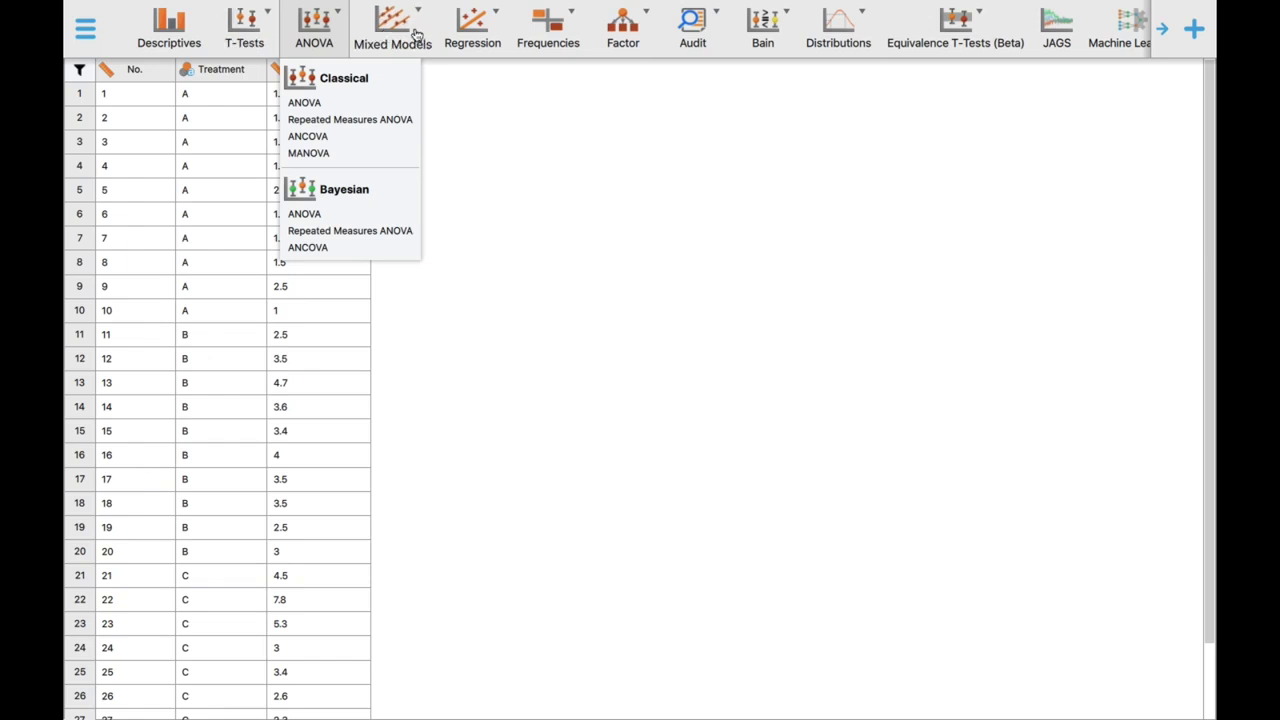
left_click(340, 105)
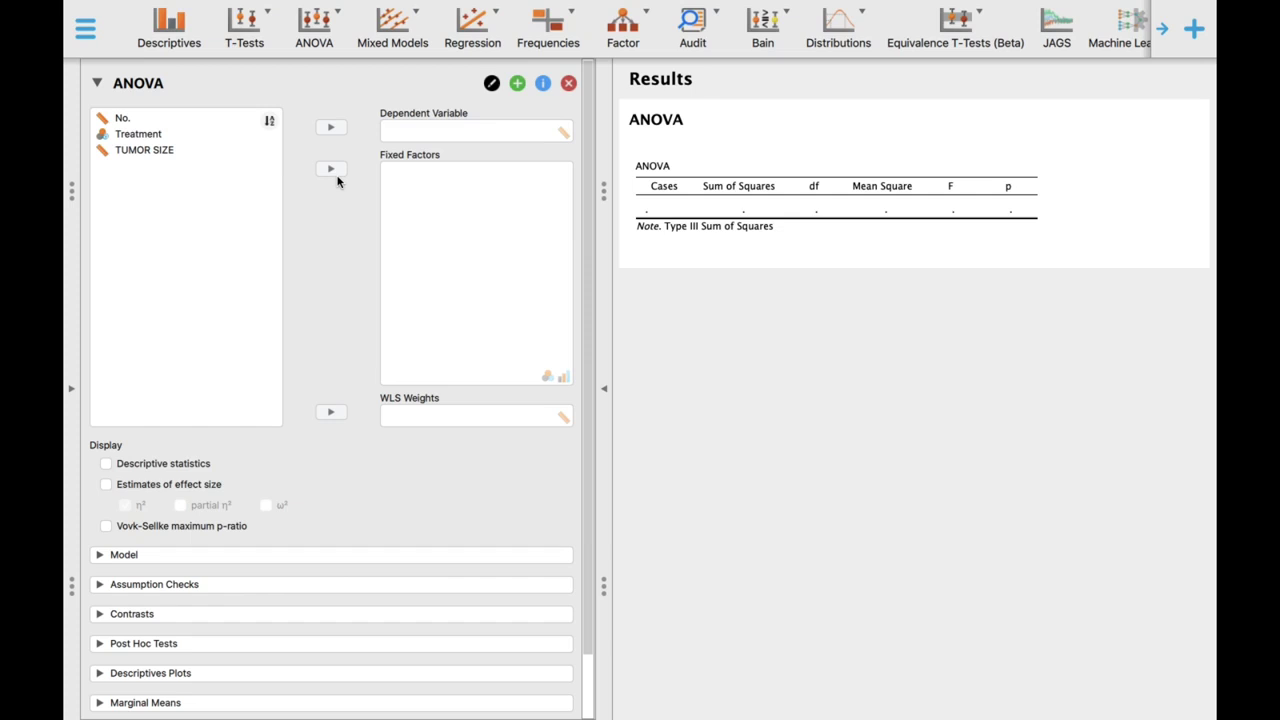
left_click(135, 134)
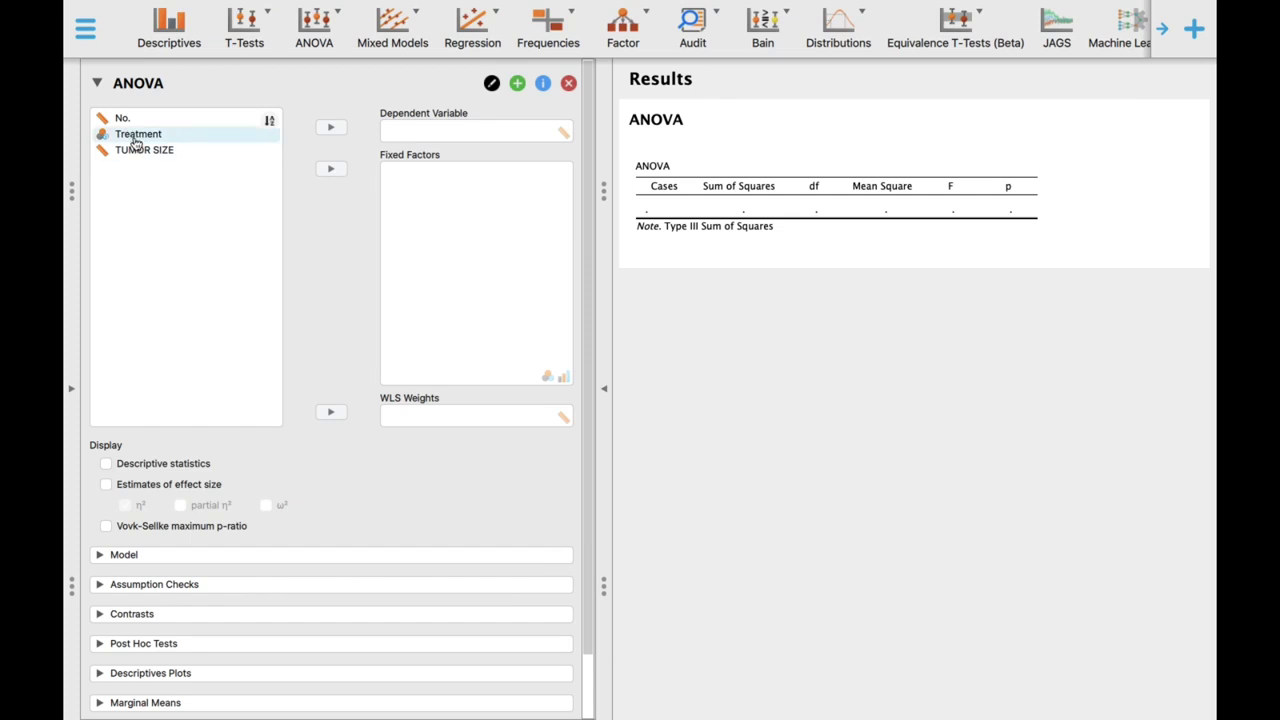
left_click(325, 170)
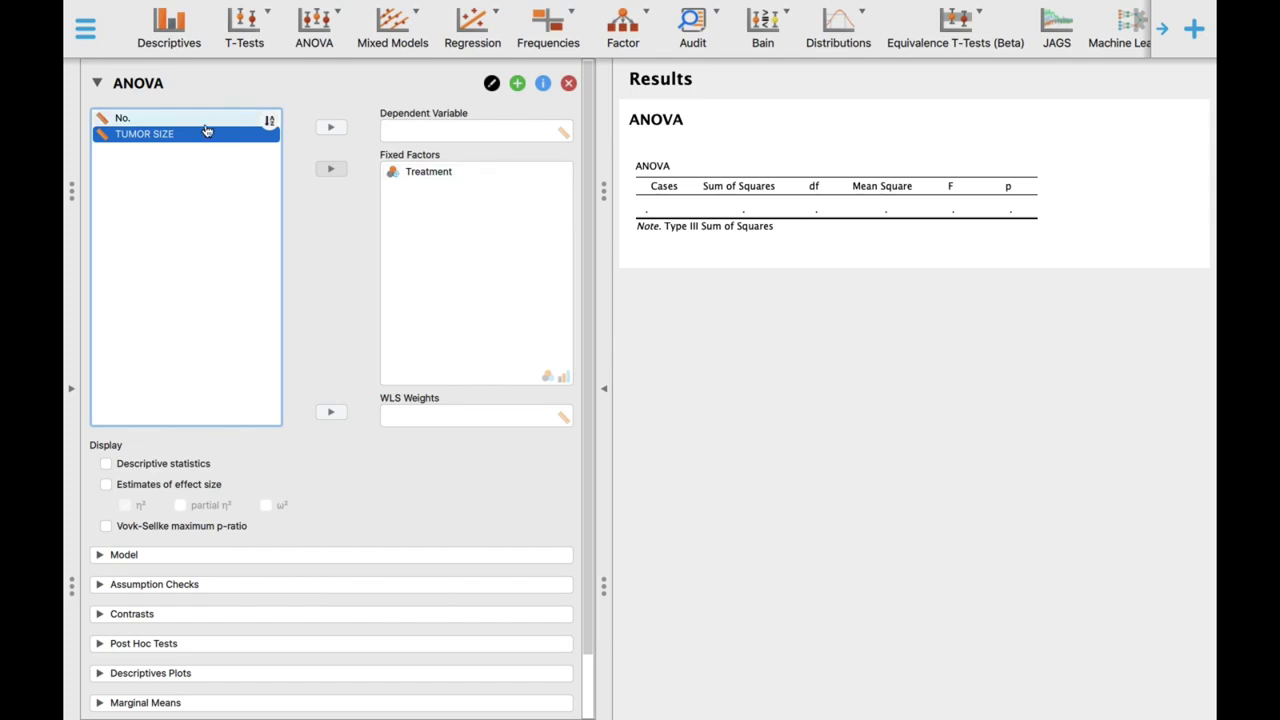
left_click(327, 129)
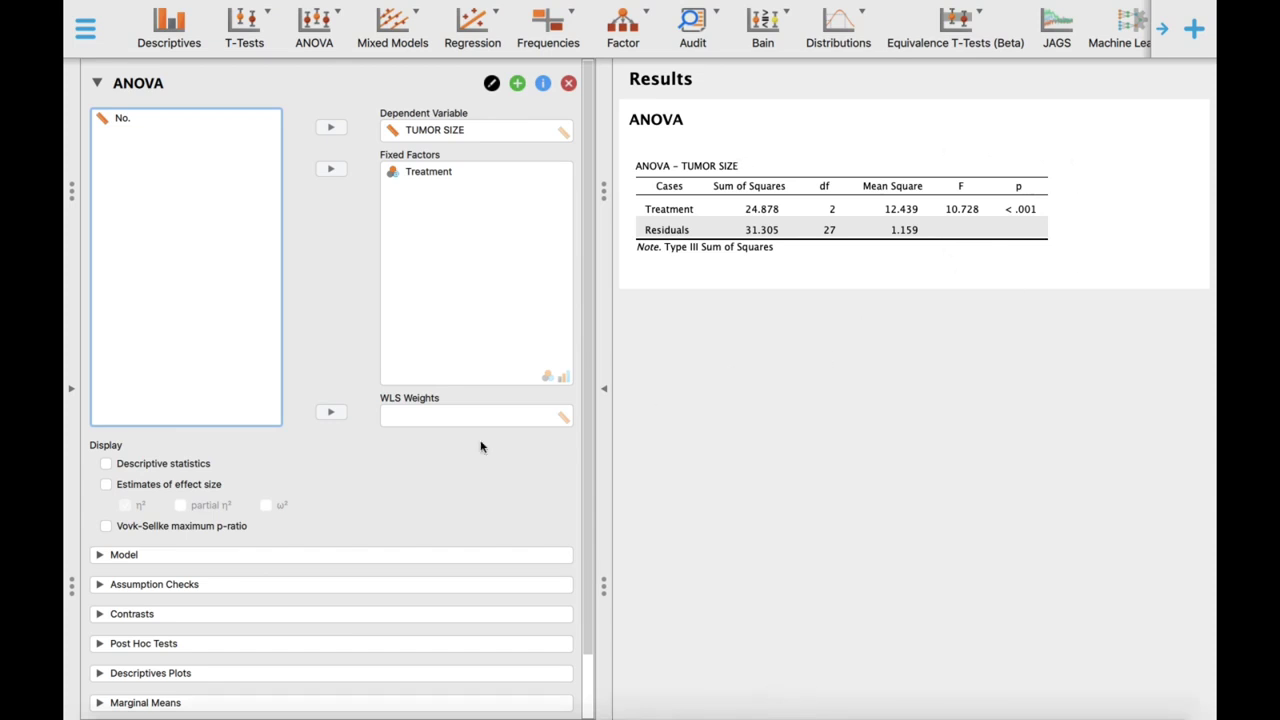
Step: Add descriptive statistics to the ANOVA output and enlarge the results to read both tables
scroll(365, 529, "down", 3)
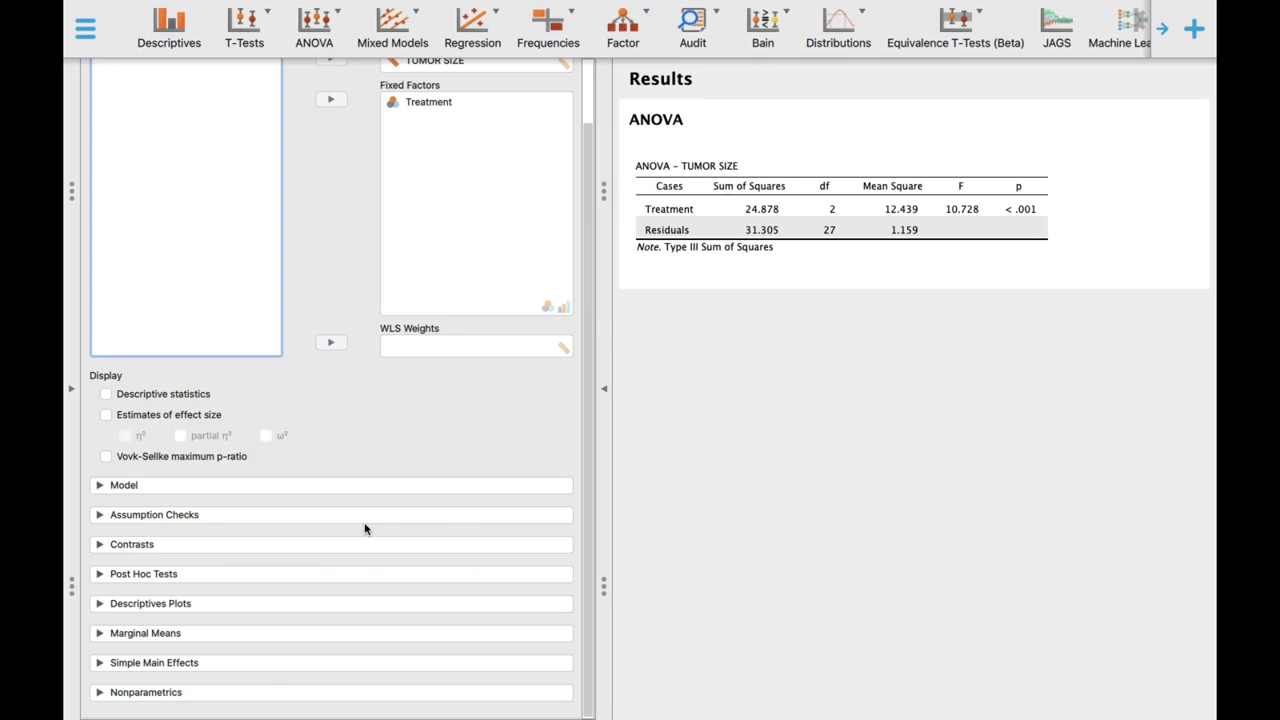
left_click(107, 395)
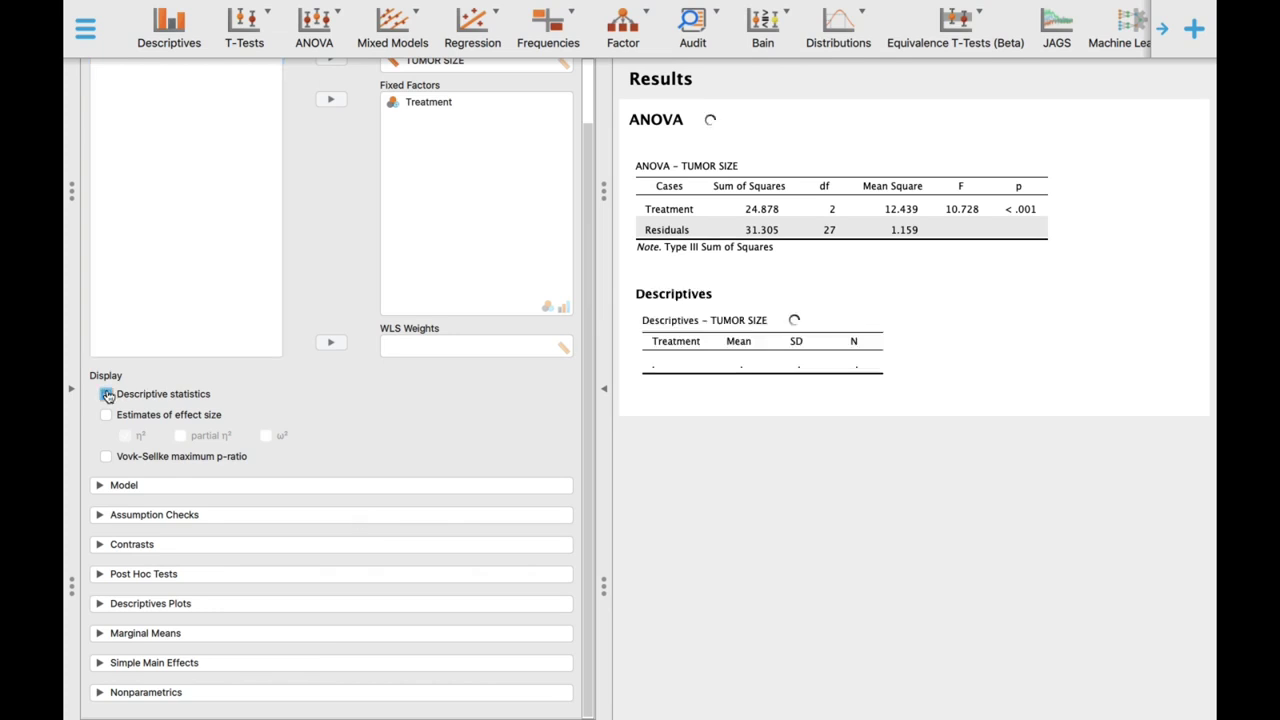
left_click(603, 393)
key("ctrl+plus")
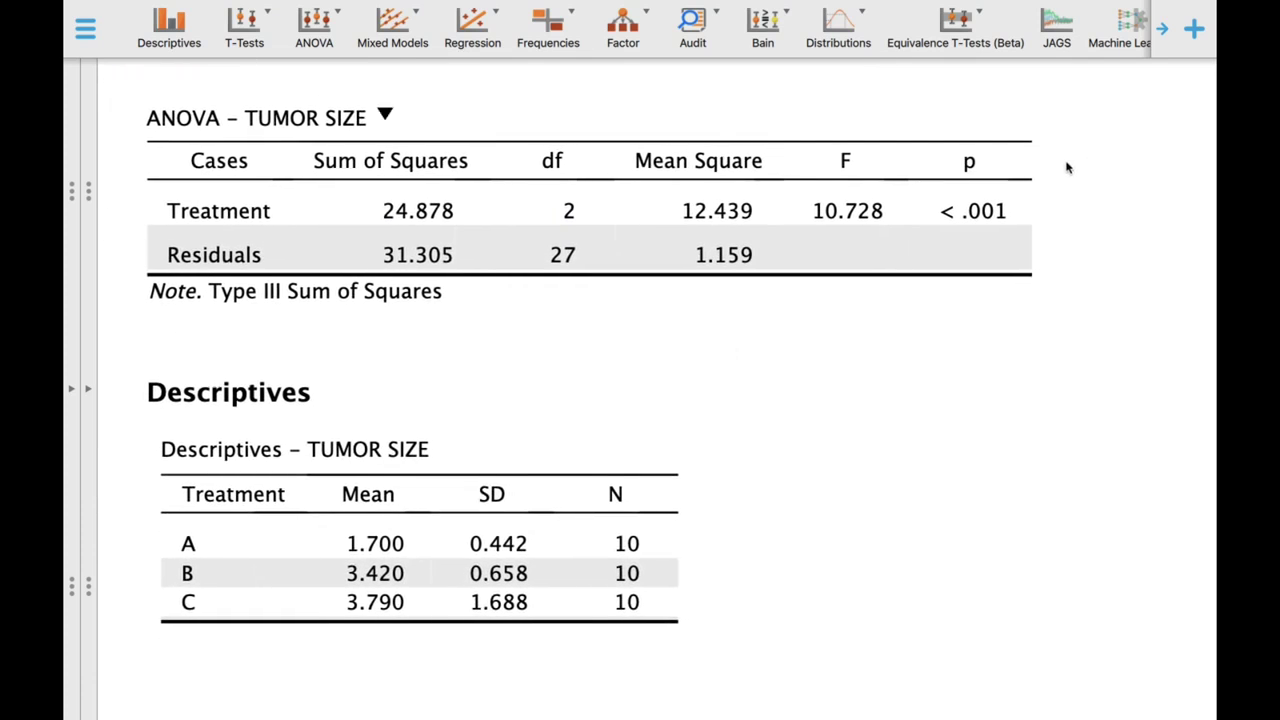
scroll(196, 424, "down", 3)
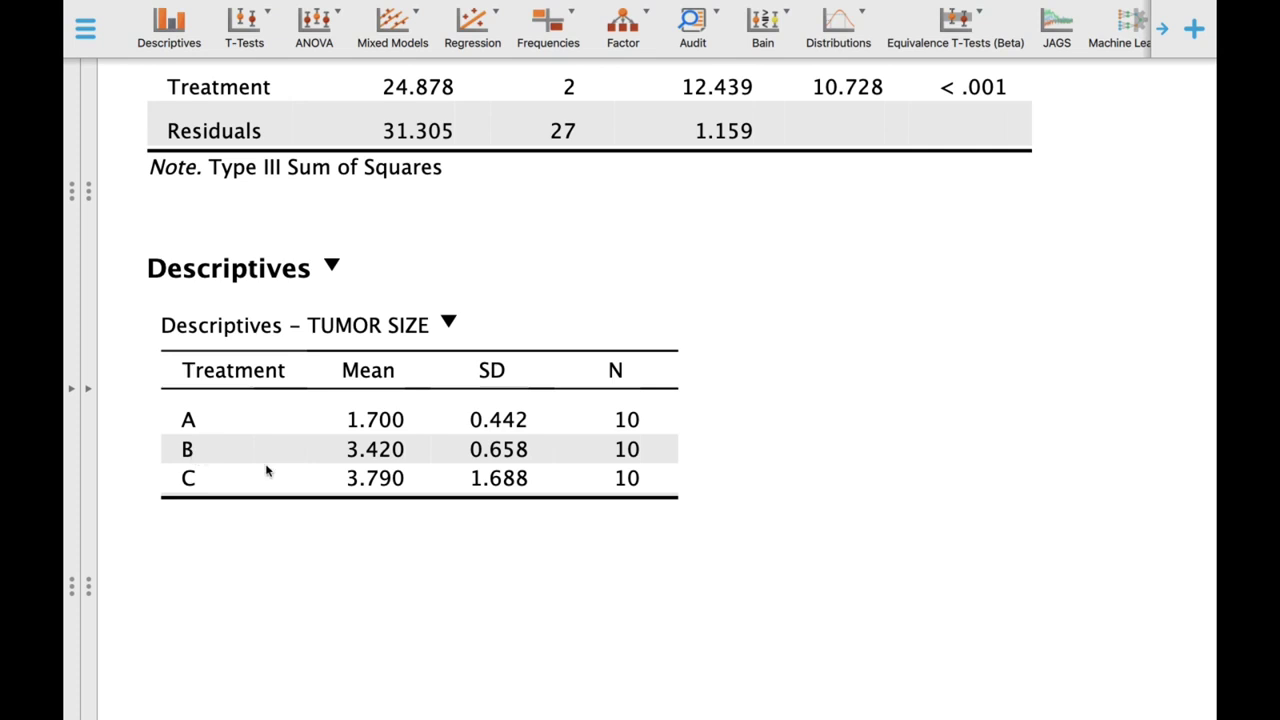
scroll(266, 471, "up", 3)
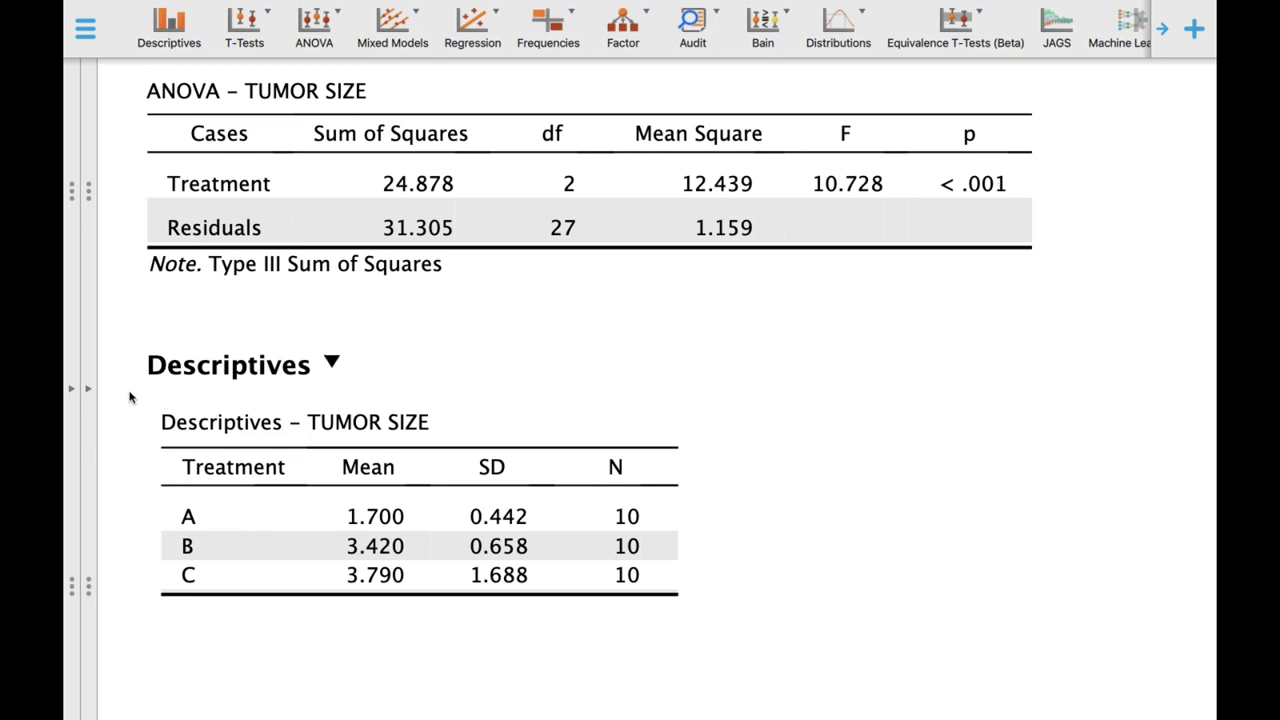
Step: Add post hoc tests for the Treatment factor to the ANOVA, keeping the standard type with Tukey correction
left_click(89, 400)
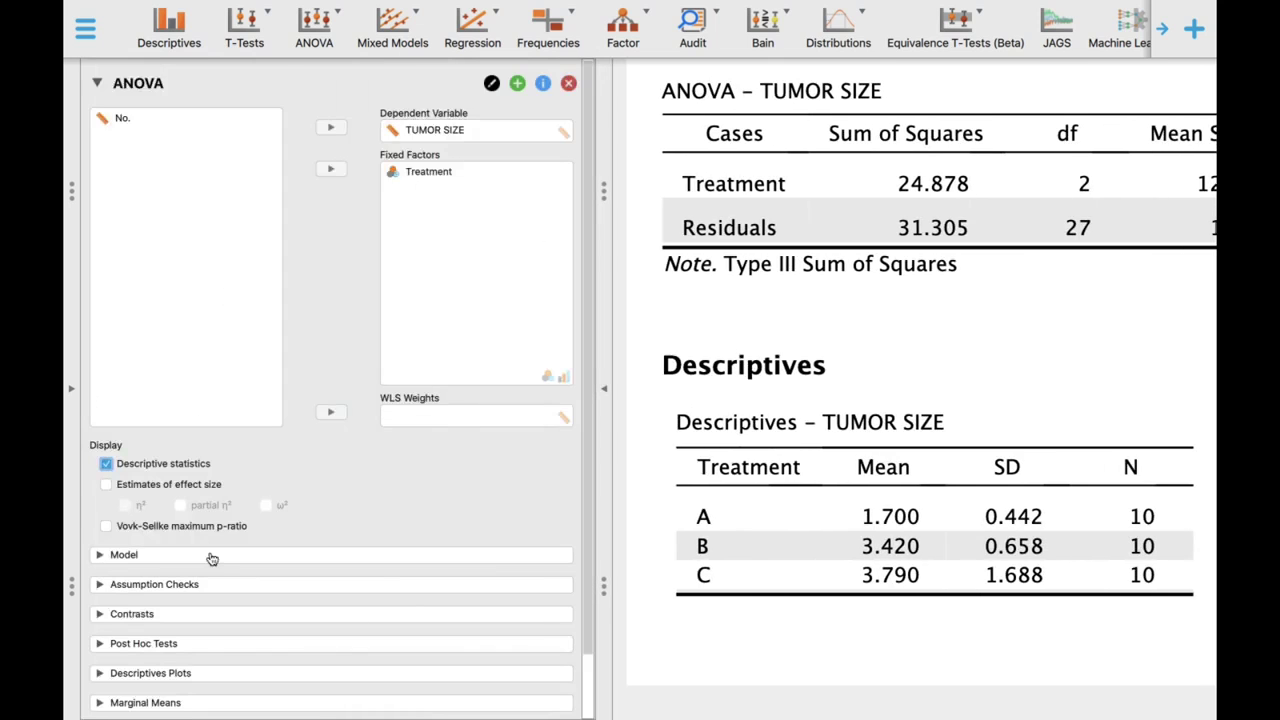
scroll(213, 560, "down", 3)
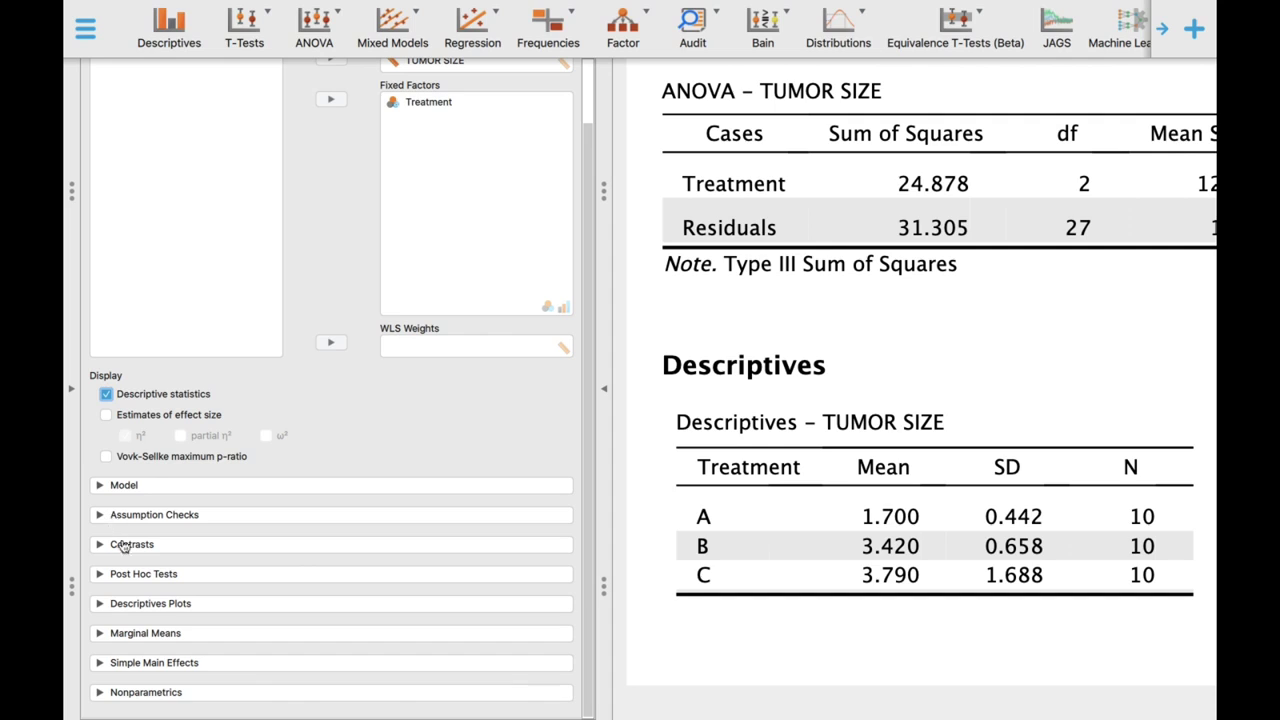
left_click(138, 578)
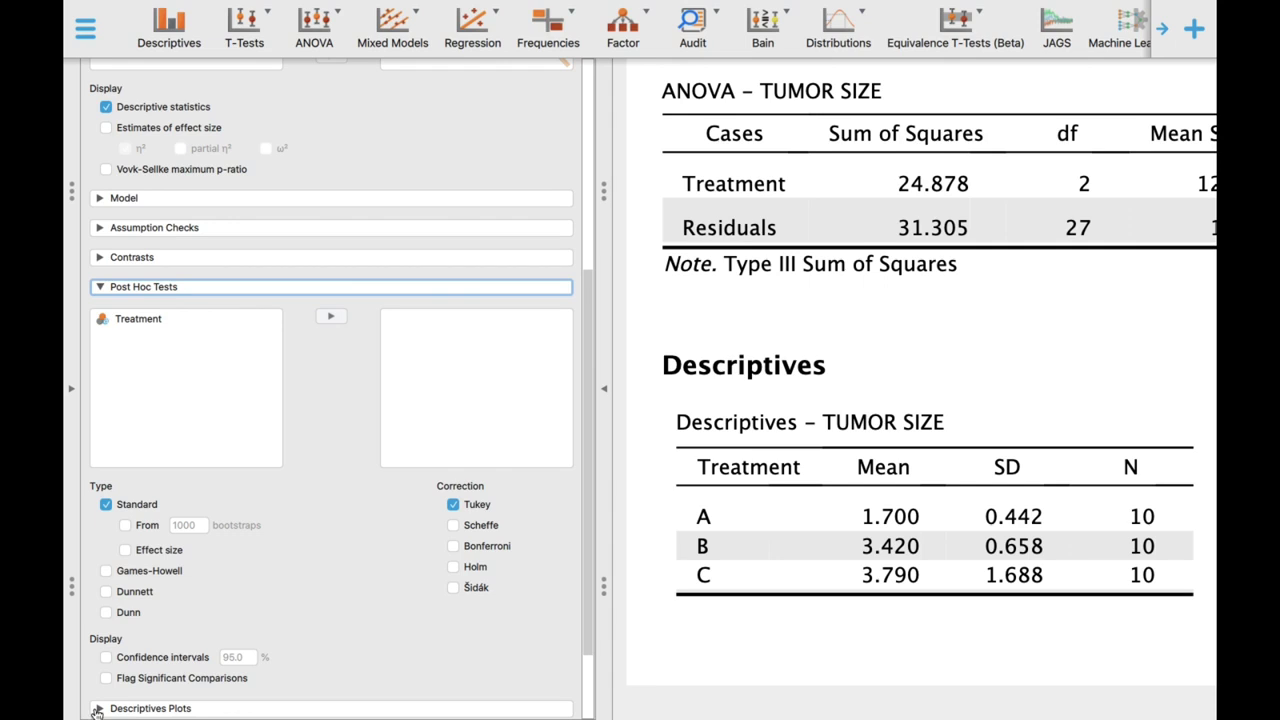
left_click(157, 320)
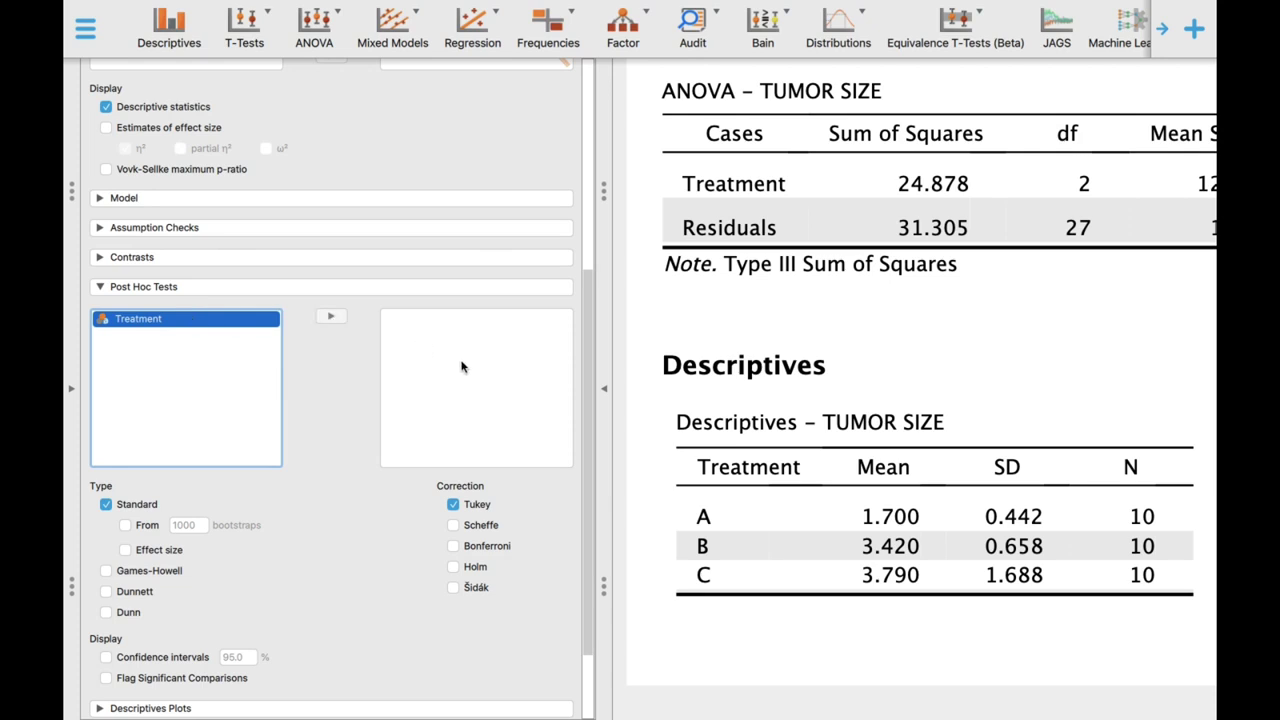
left_click(333, 317)
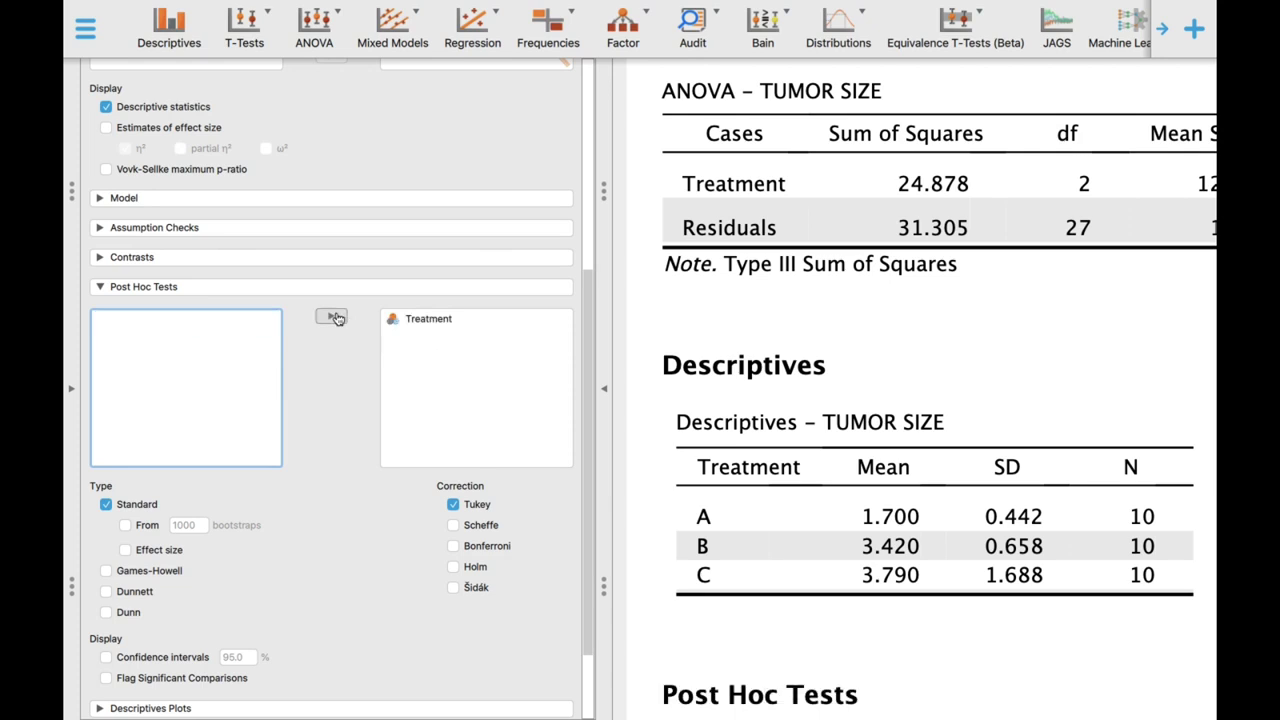
Step: Give the results the full width and examine the post hoc comparisons of treatments A, B and C alongside the descriptives and ANOVA tables
left_click(604, 389)
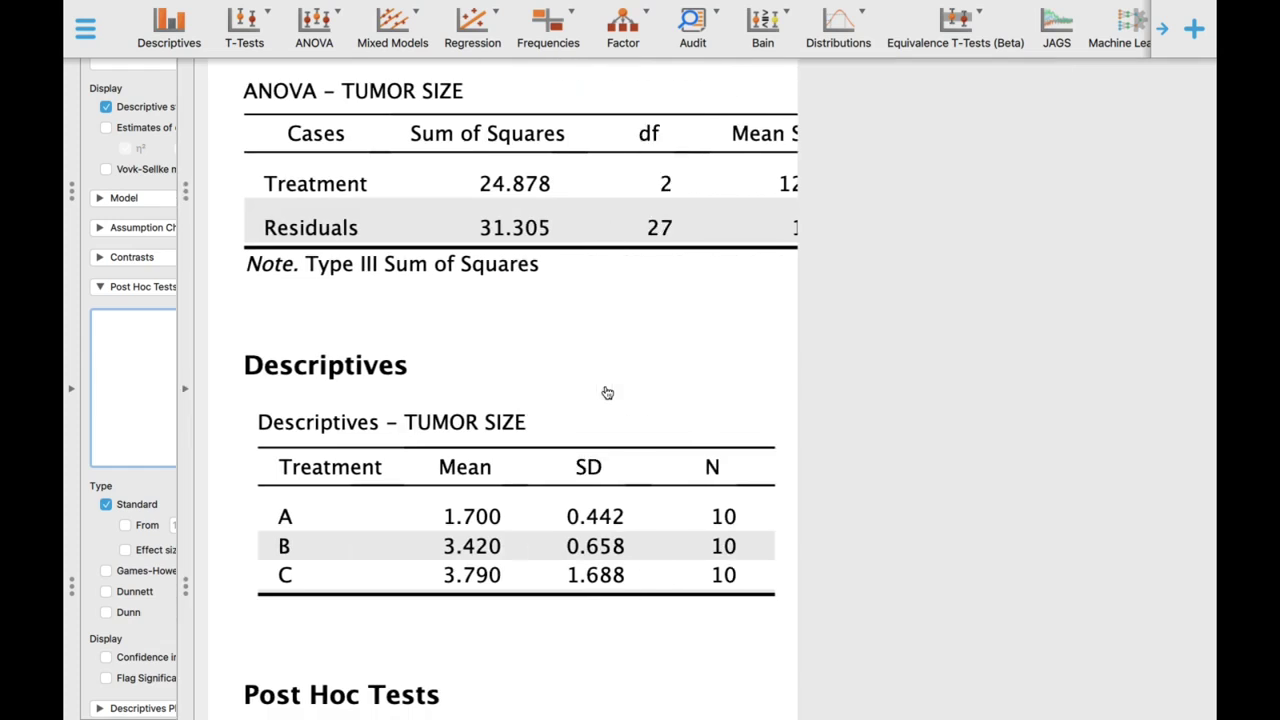
scroll(618, 540, "down", 8)
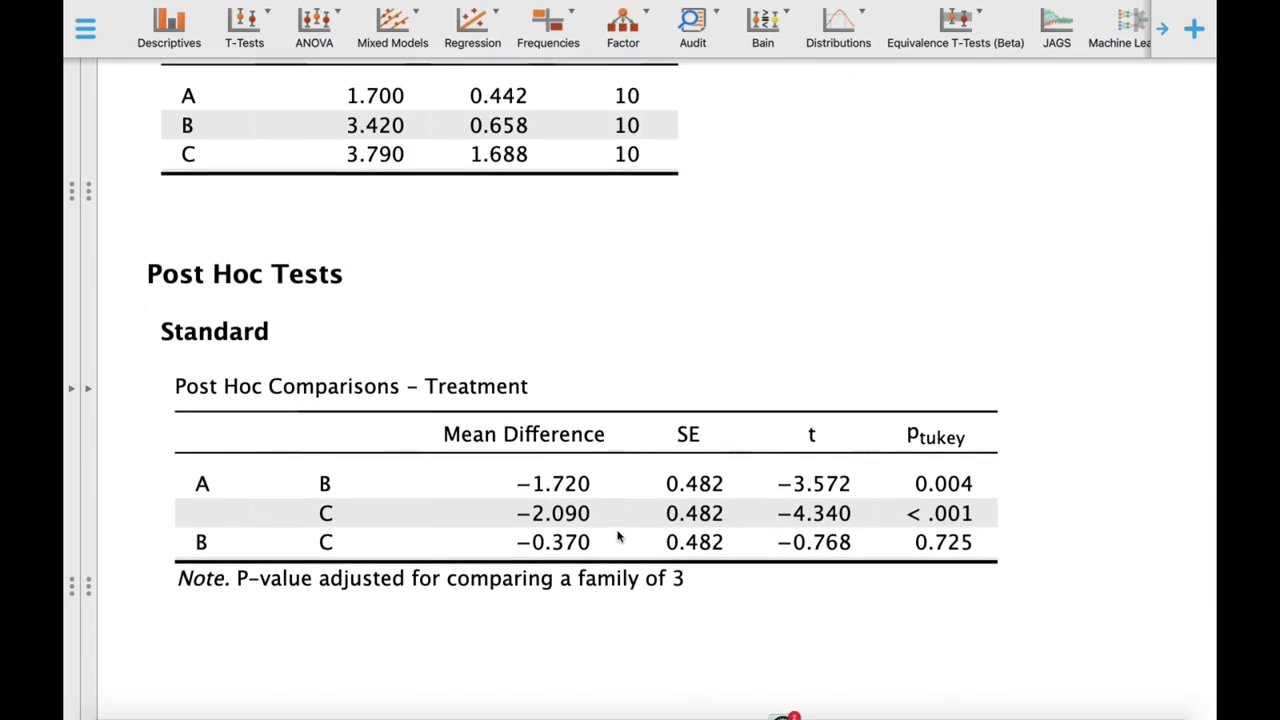
scroll(618, 538, "up", 3)
scroll(618, 538, "down", 3)
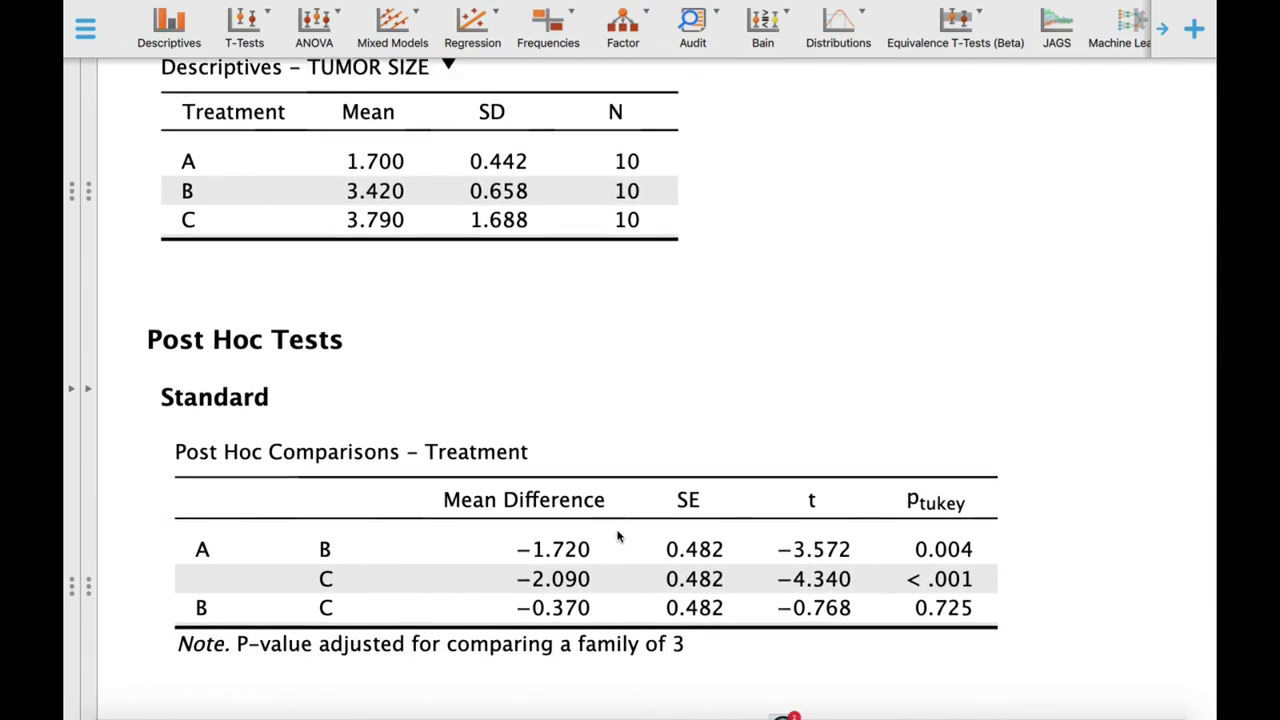
scroll(618, 537, "down", 1)
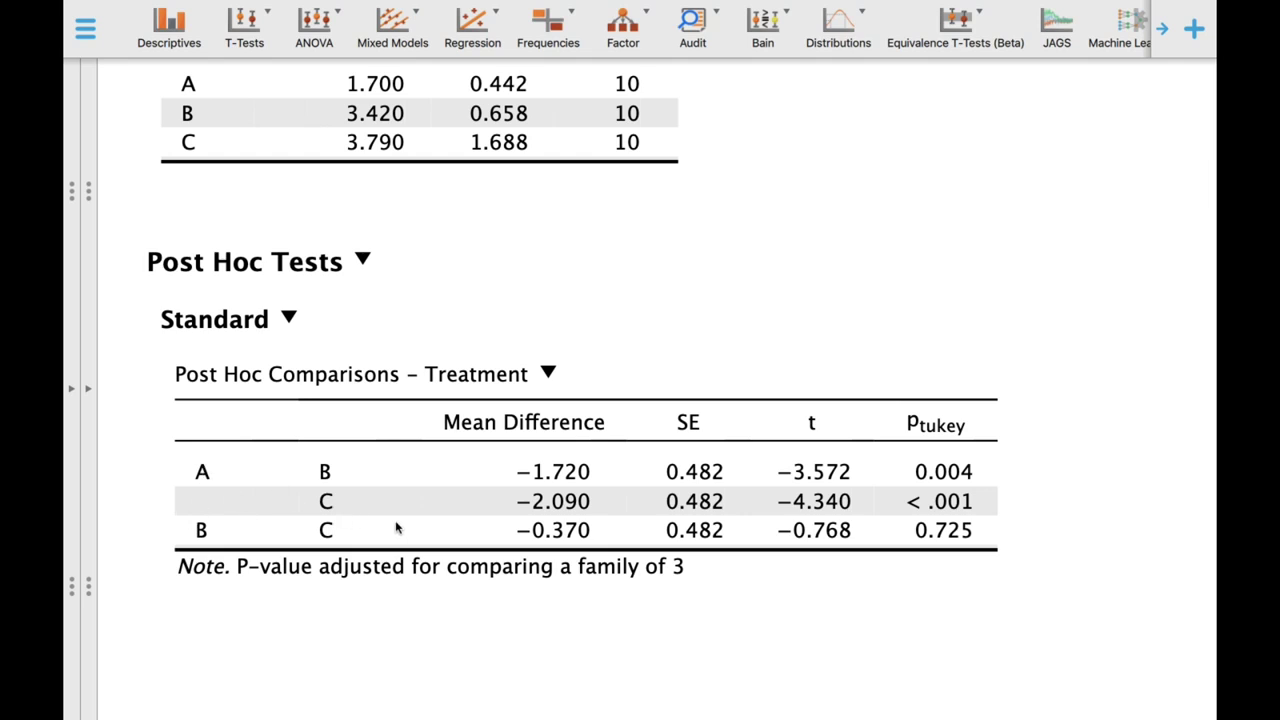
scroll(396, 527, "down", 2)
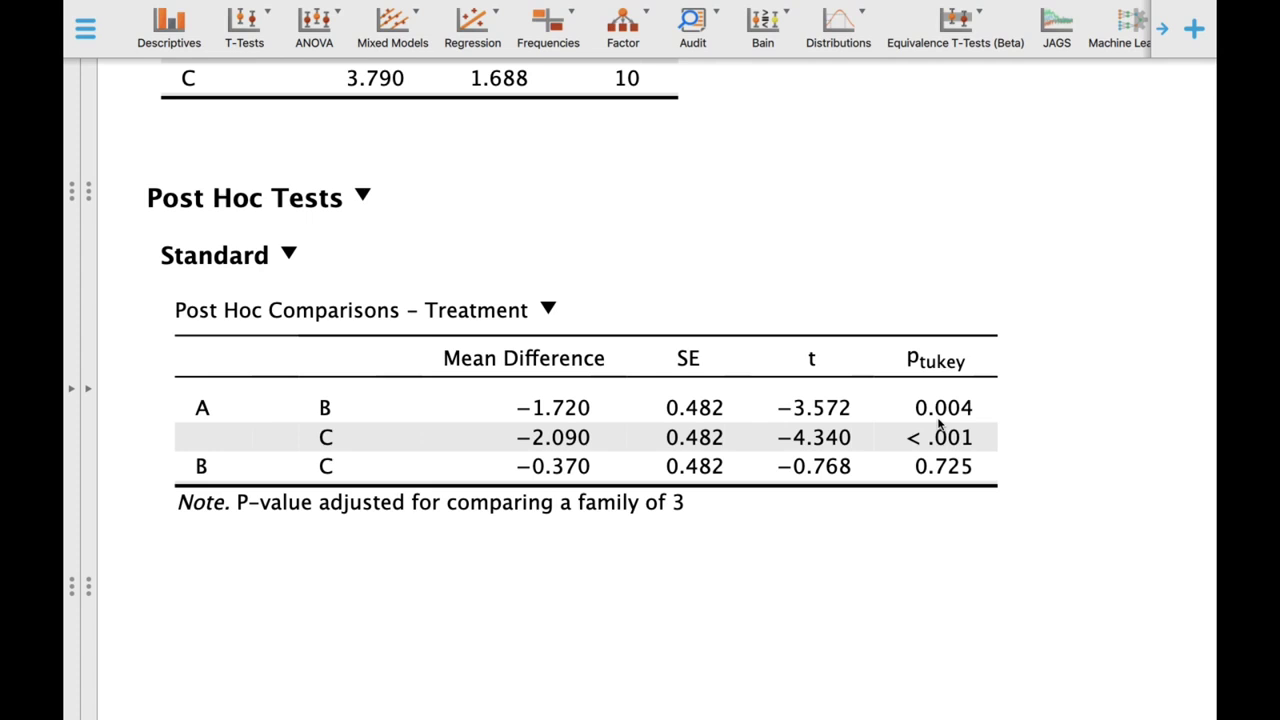
scroll(517, 350, "up", 4)
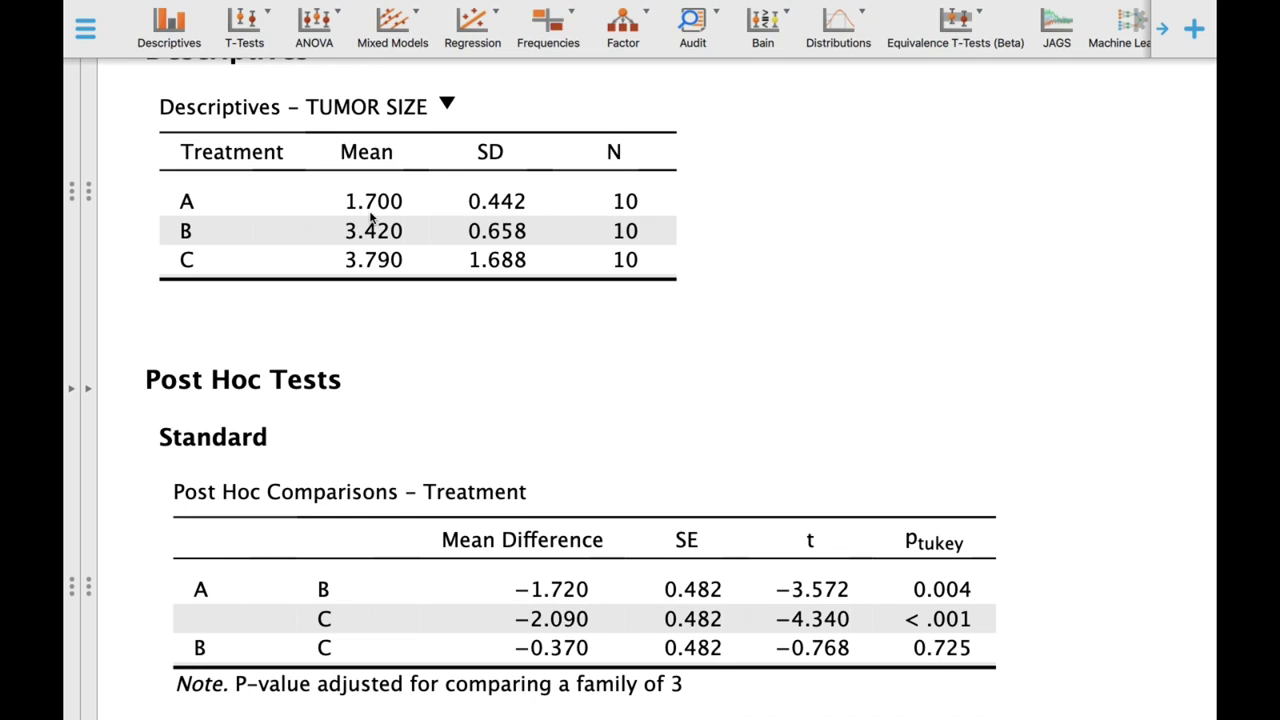
scroll(310, 582, "down", 3)
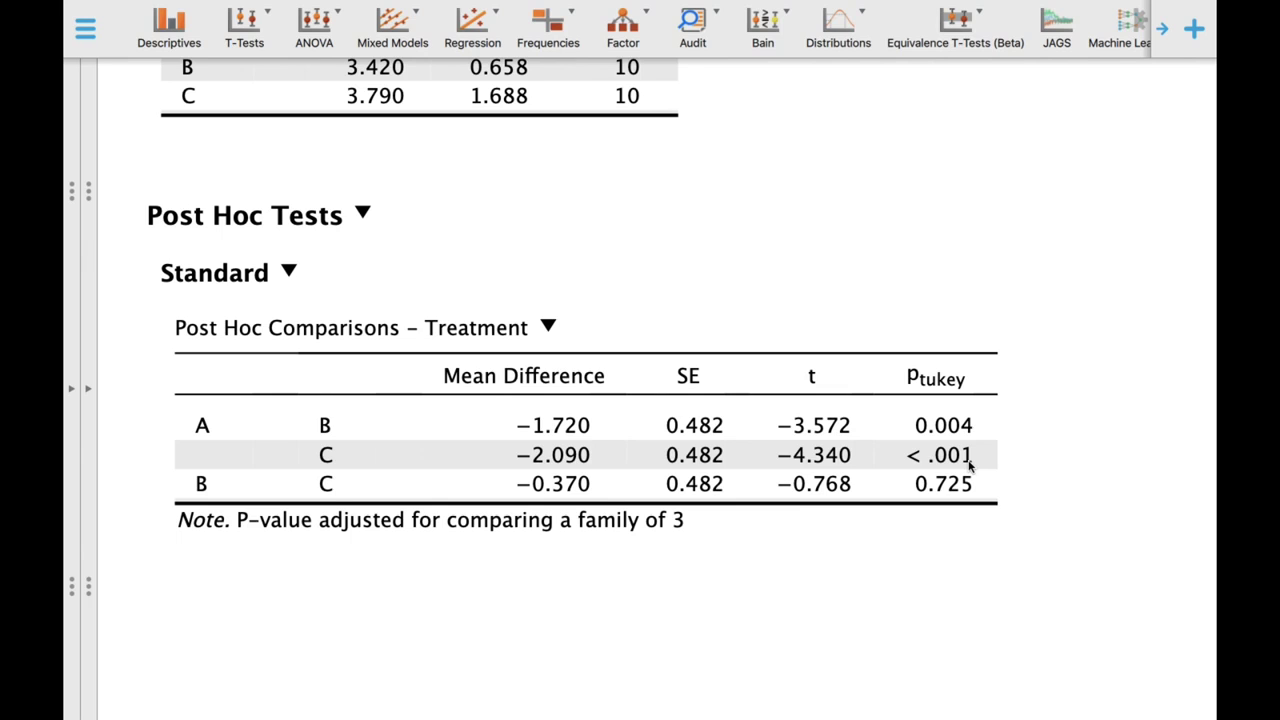
scroll(430, 378, "up", 3)
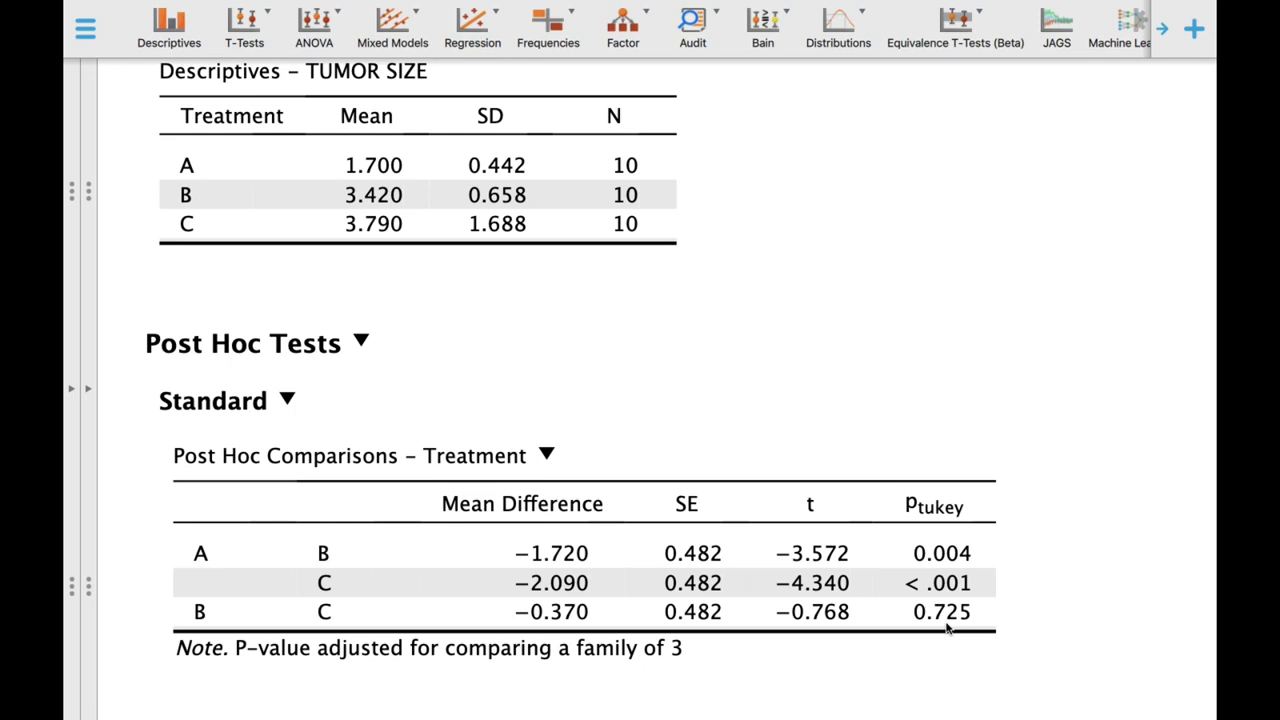
scroll(808, 446, "up", 5)
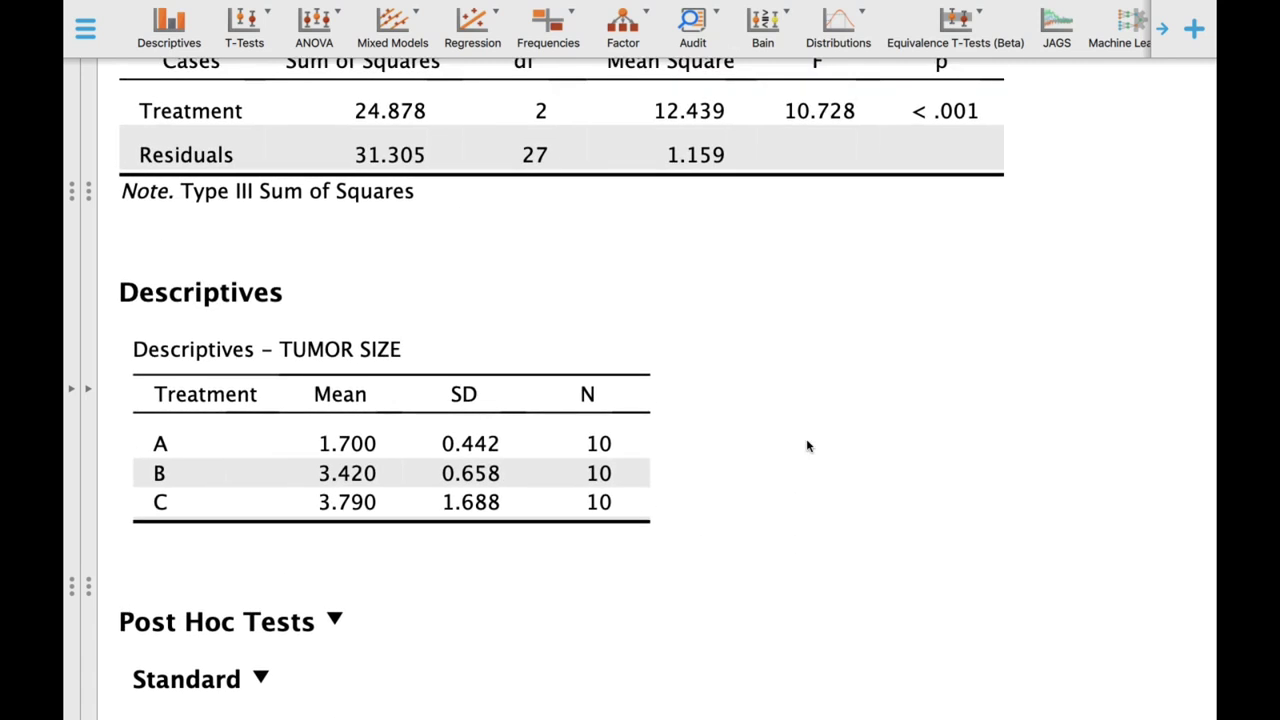
scroll(808, 446, "down", 4)
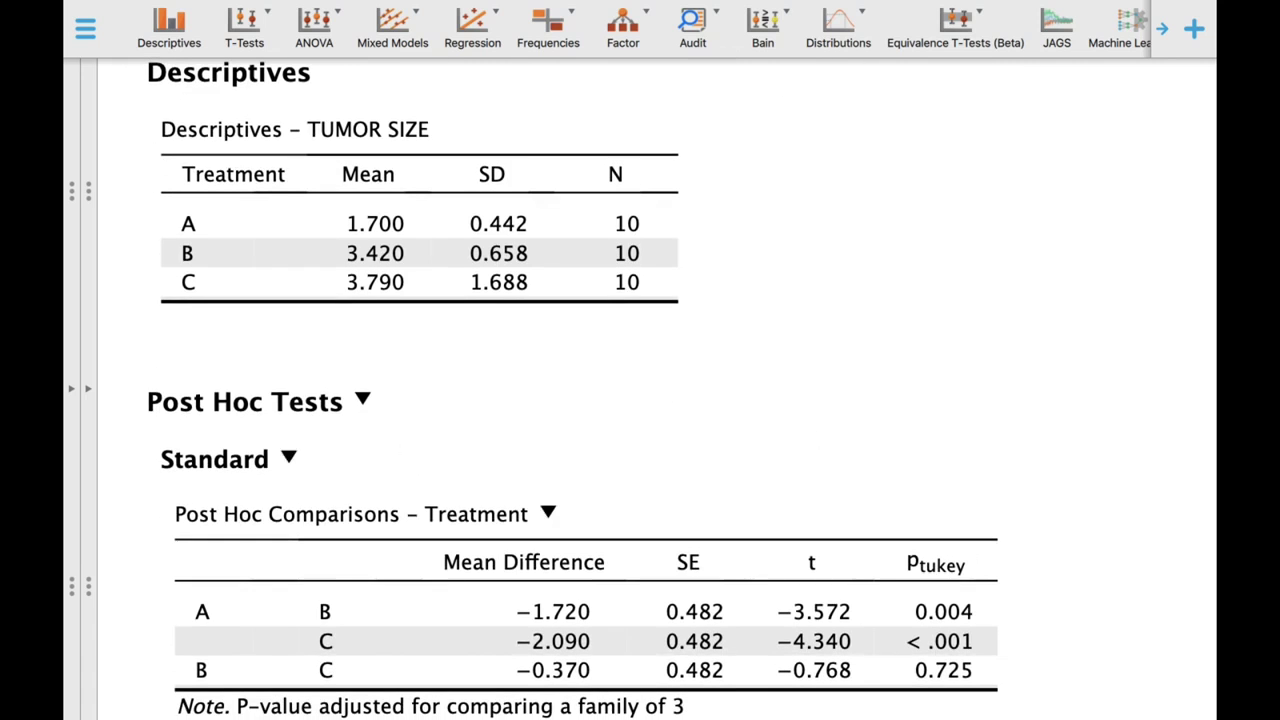
scroll(895, 447, "up", 6)
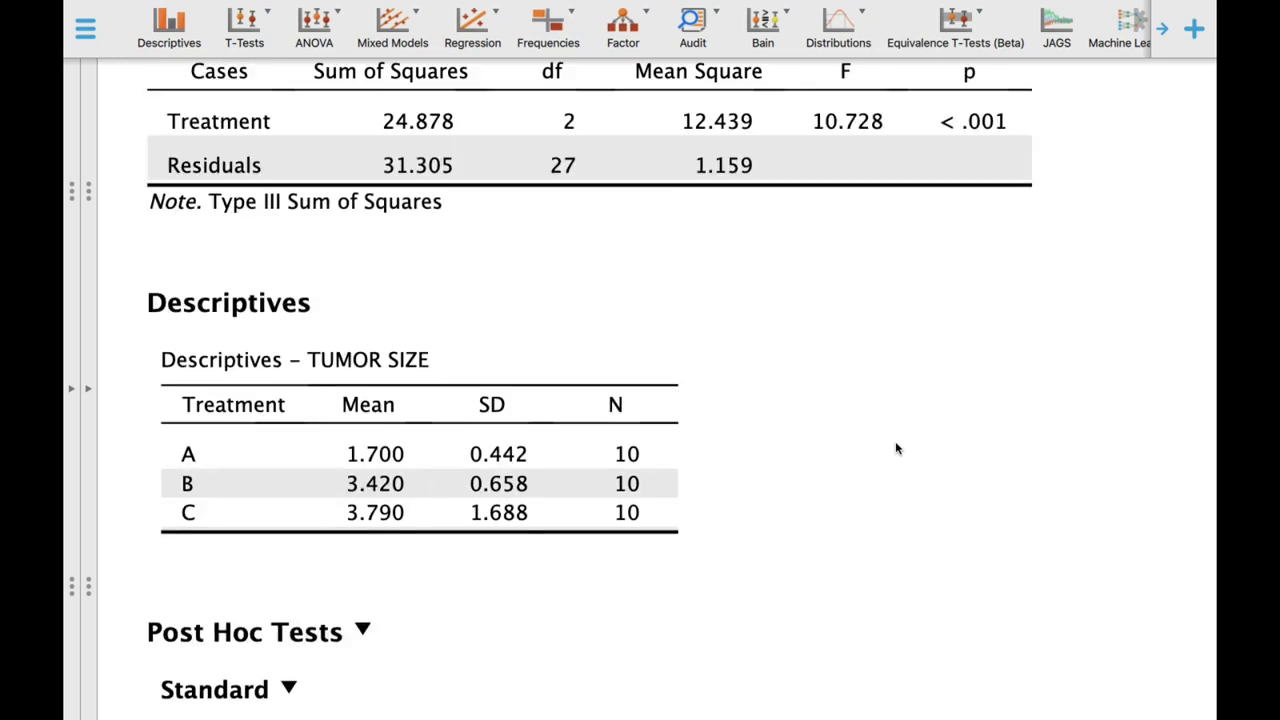